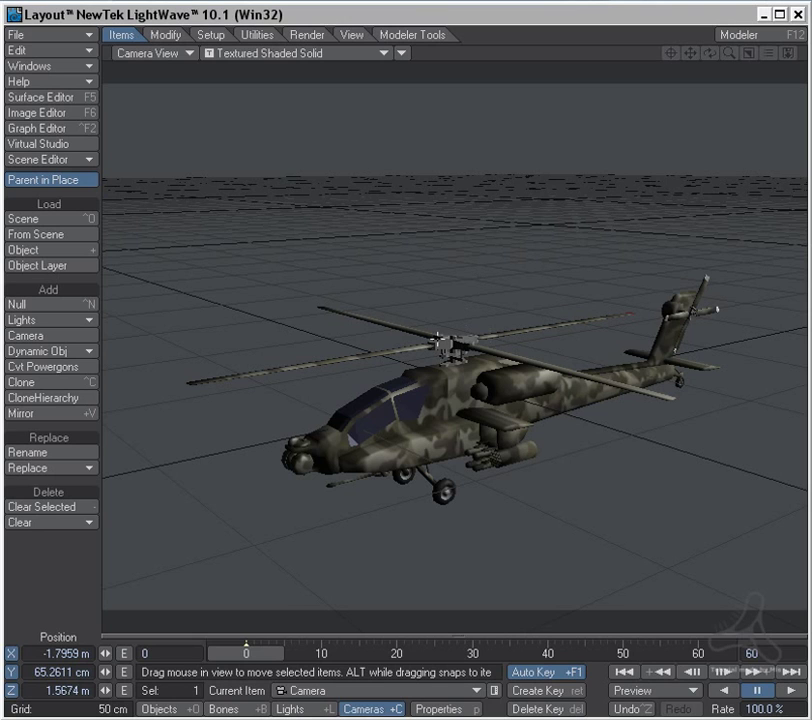
- Examine the helicopter and camera placement from several angles in the perspective view, and return to the camera view
key("4")
left_click_drag(437, 340, 285, 342, "alt")
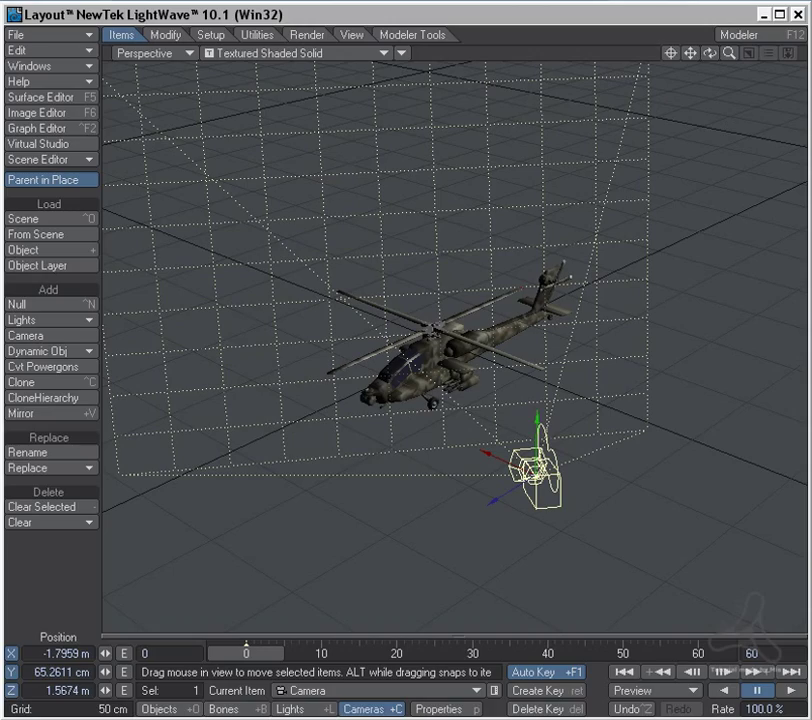
left_click_drag(285, 342, 238, 312, "alt")
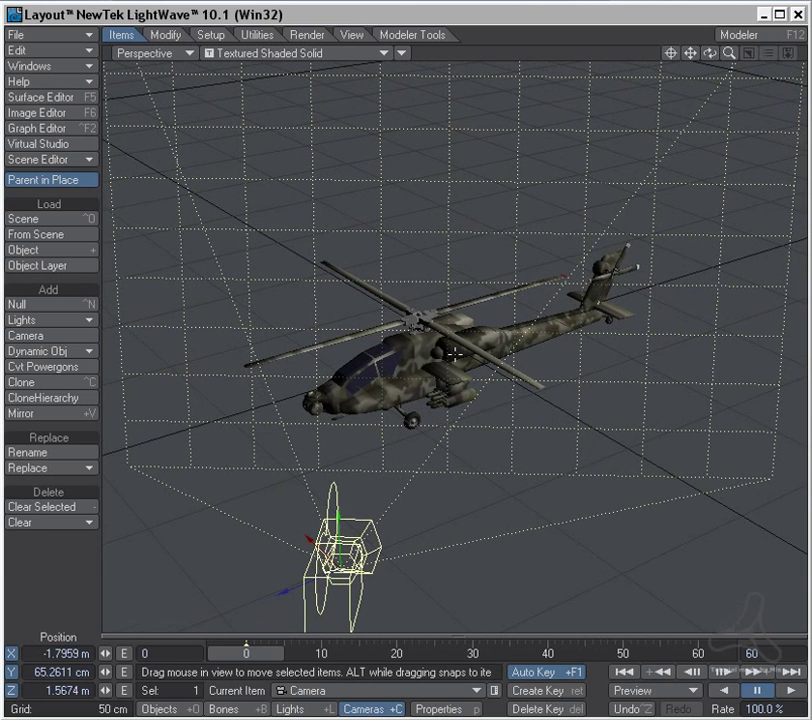
key("6")
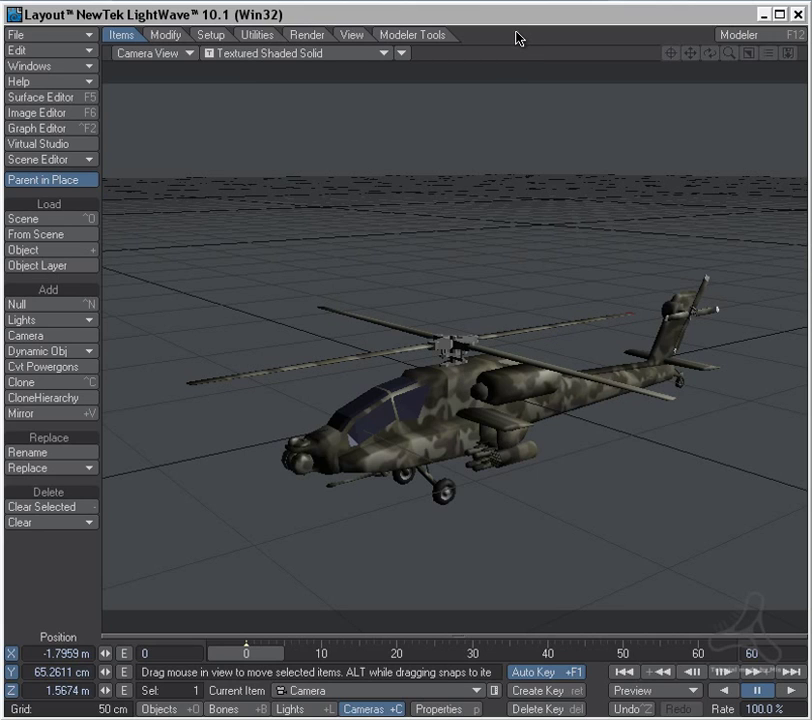
- Render the current frame to check the helicopter against the backdrop, and close the rendered image
key("F9")
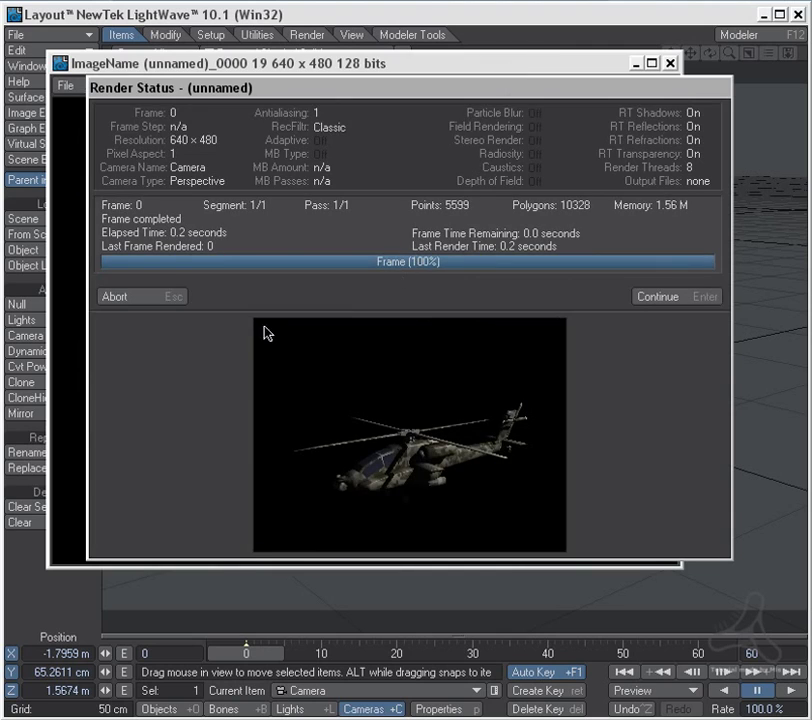
left_click(180, 296)
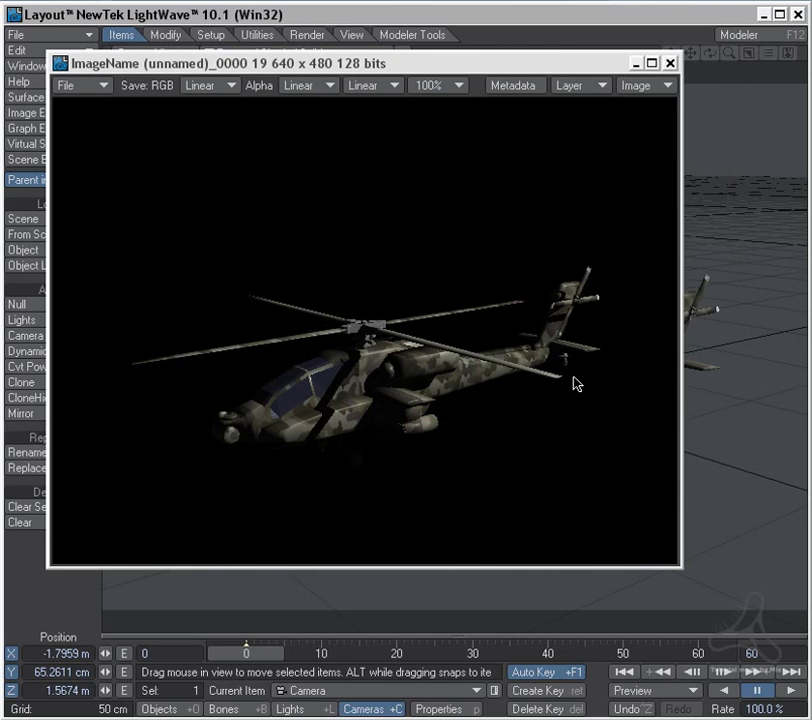
left_click(670, 68)
- Add a Textured Environment to the scene's backdrop in the Backdrop Options
left_click(80, 66)
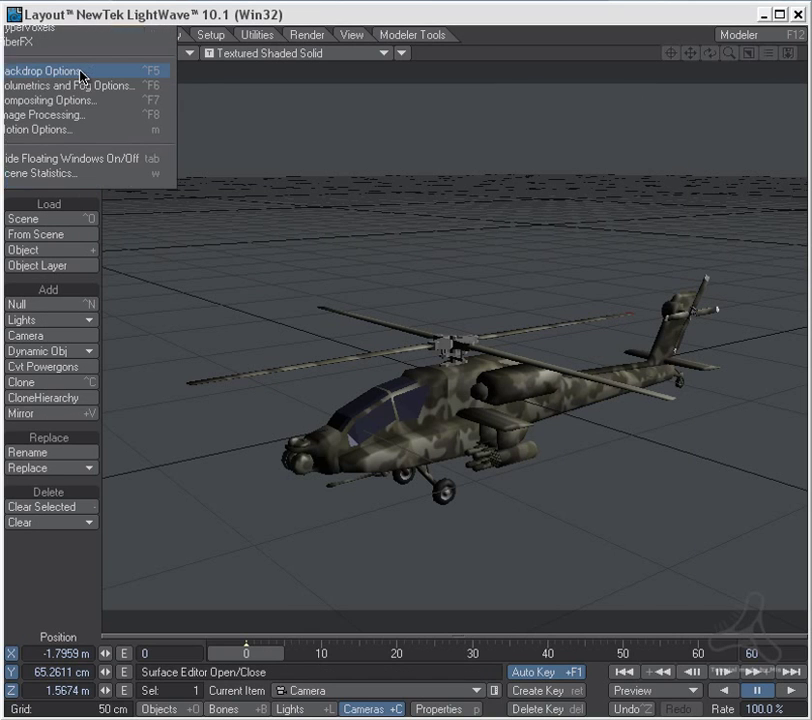
left_click(80, 72)
left_click_drag(450, 118, 484, 108)
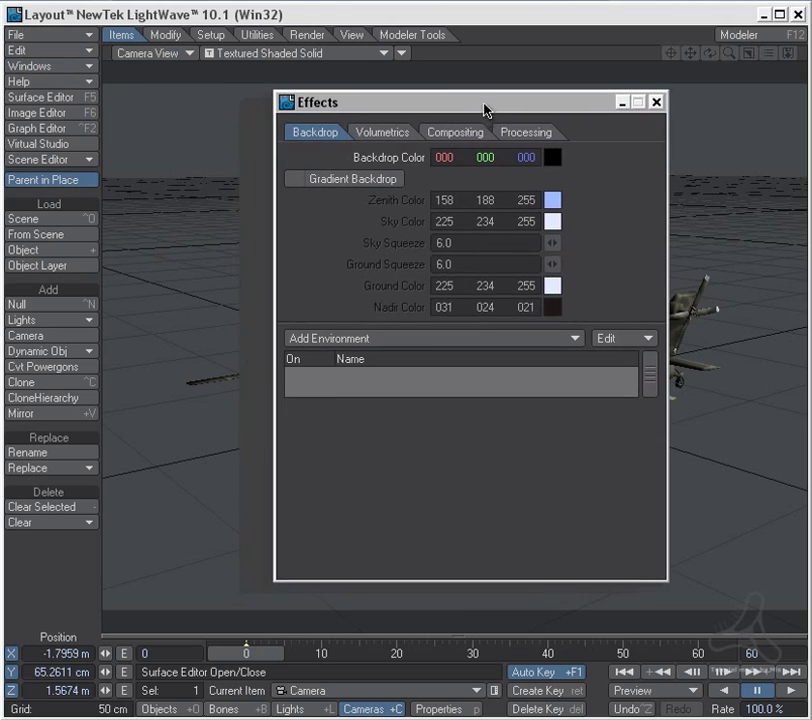
left_click(435, 338)
left_click(450, 333)
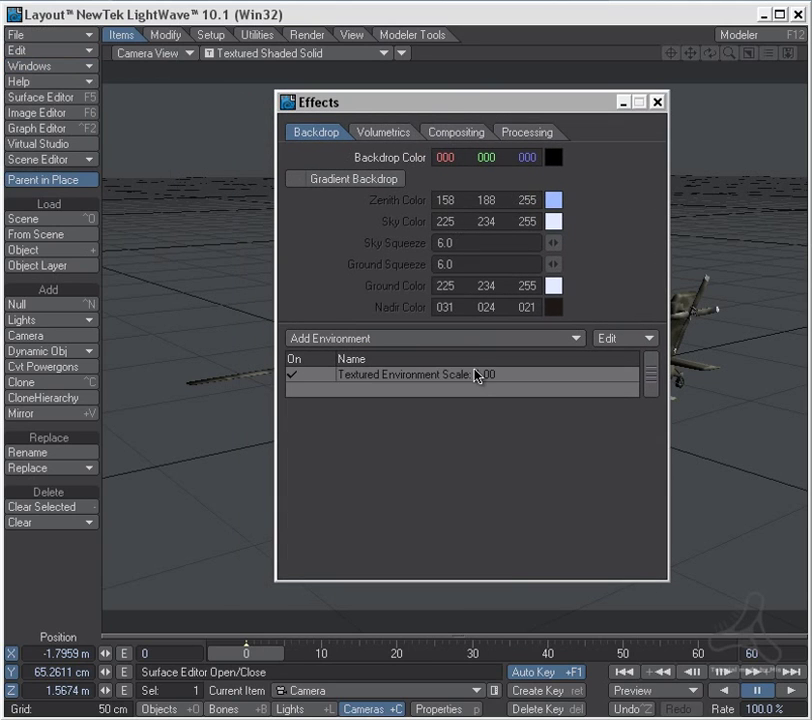
- Open the texture of the Textured Environment for editing and place its editor window fully in view
left_click(480, 375)
left_click(573, 460)
left_click(600, 475)
left_click_drag(2, 265, 535, 112)
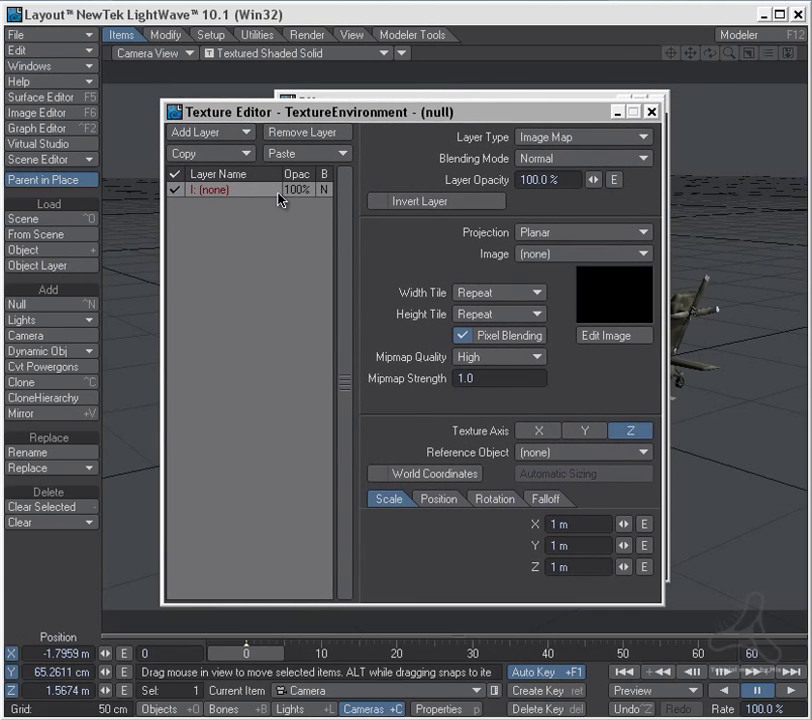
left_click(225, 133)
left_click(224, 166)
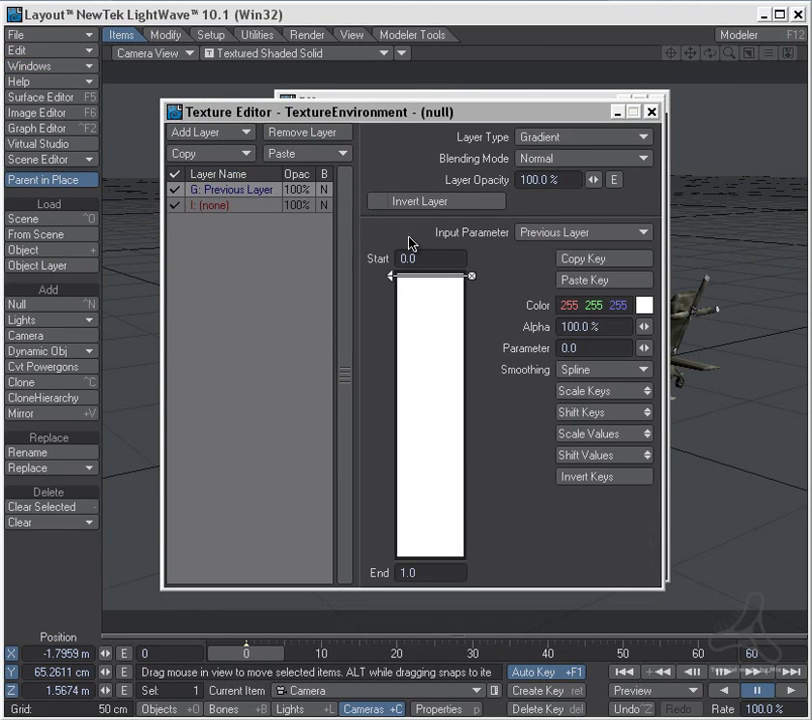
key("Delete")
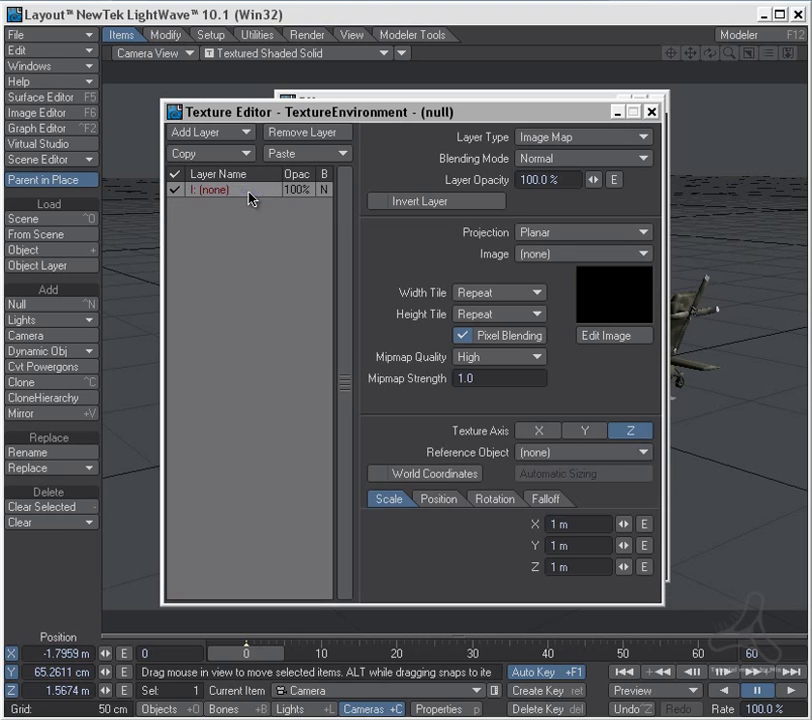
- Change the existing image map layer to a Gradient with Pitch as its input parameter
left_click(610, 137)
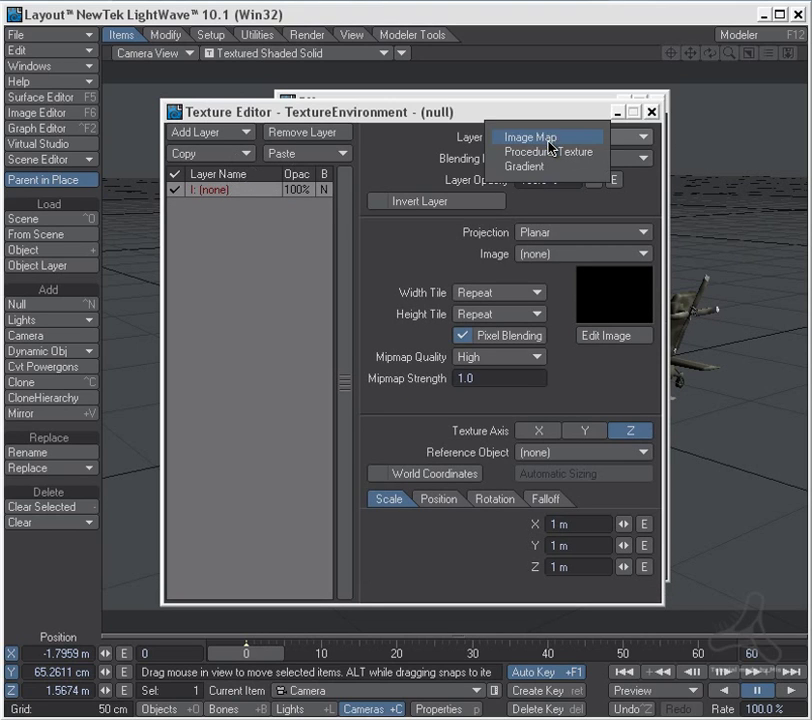
left_click(598, 167)
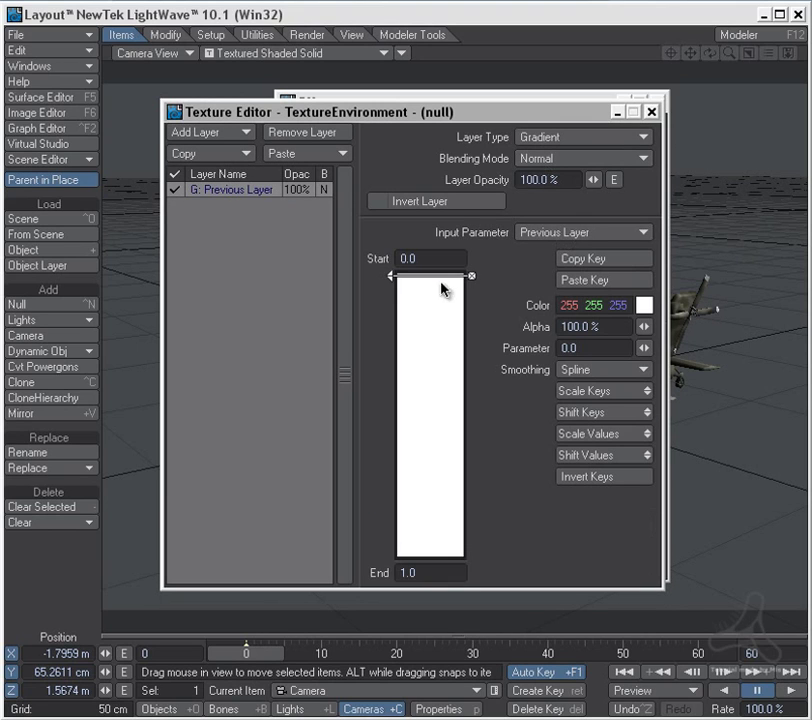
left_click(578, 232)
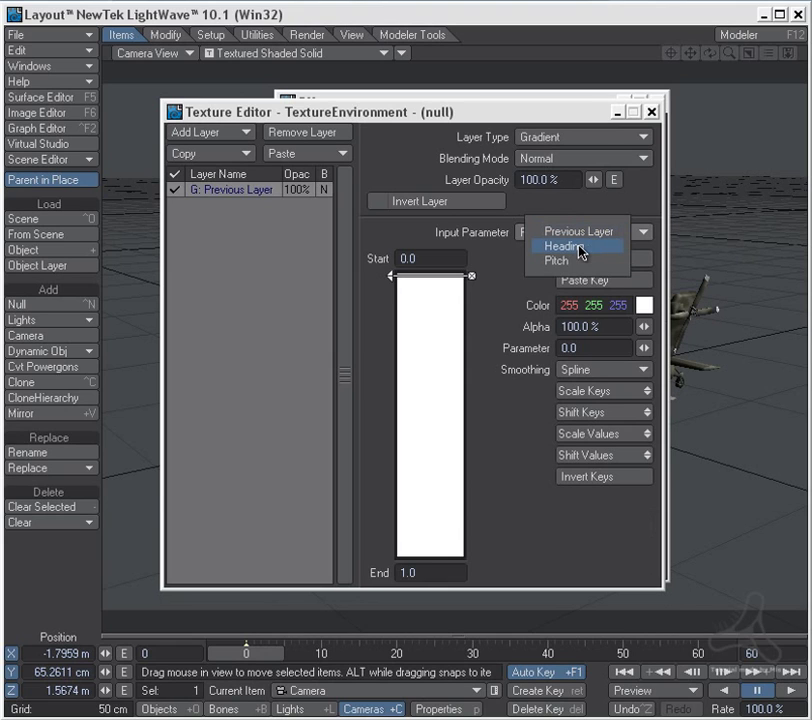
left_click(578, 260)
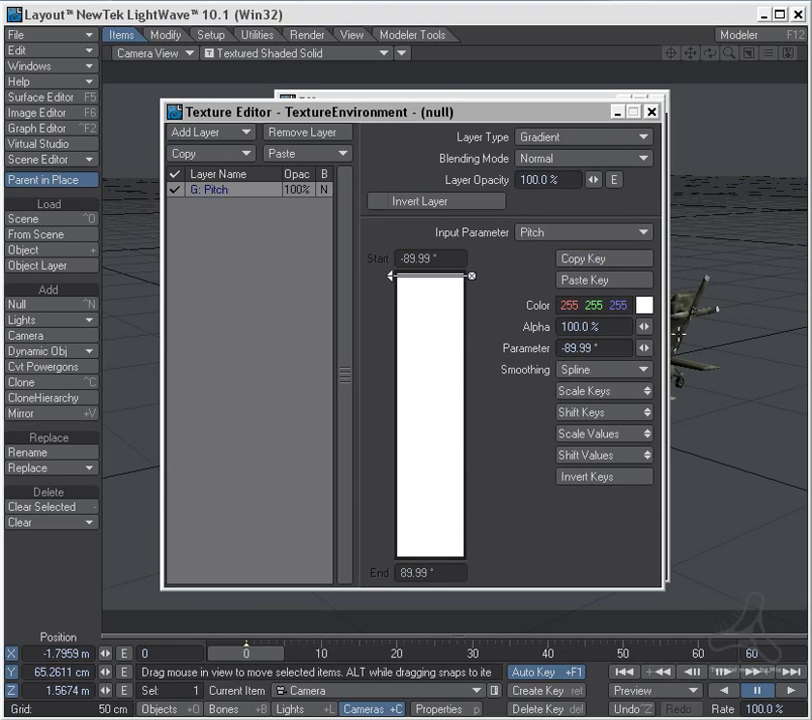
- Set the gradient's first key at -89.99° to the blue color 97, 111, 237
left_click(648, 308)
left_click_drag(499, 188, 502, 184)
left_click_drag(589, 158, 594, 229)
left_click_drag(505, 190, 508, 197)
left_click(594, 215)
left_click(505, 192)
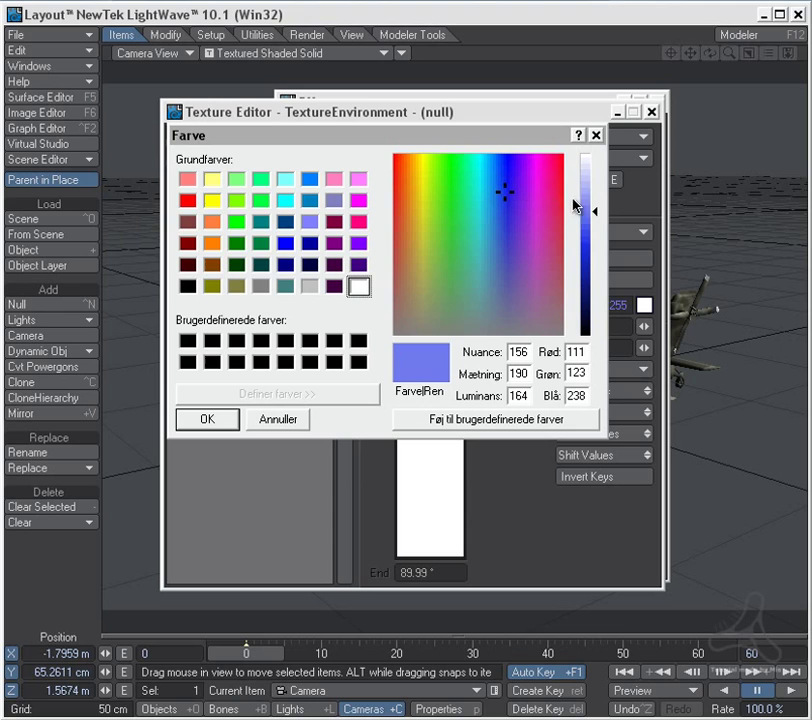
left_click(594, 216)
left_click(222, 418)
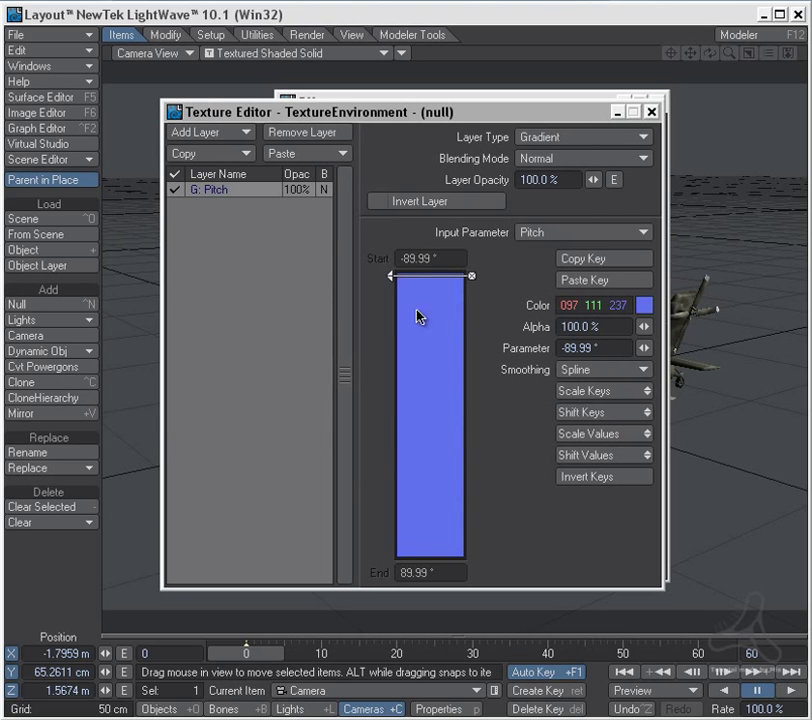
- Add a gradient key at about 6.0° and set its color to light blue 166, 173, 244
left_click_drag(436, 296, 441, 430)
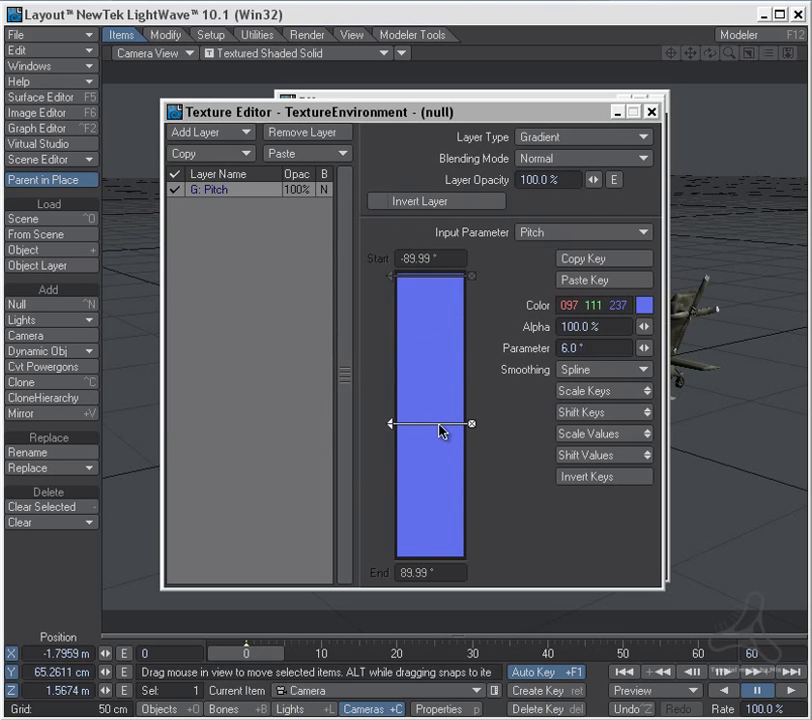
left_click(646, 307)
left_click_drag(574, 224, 590, 189)
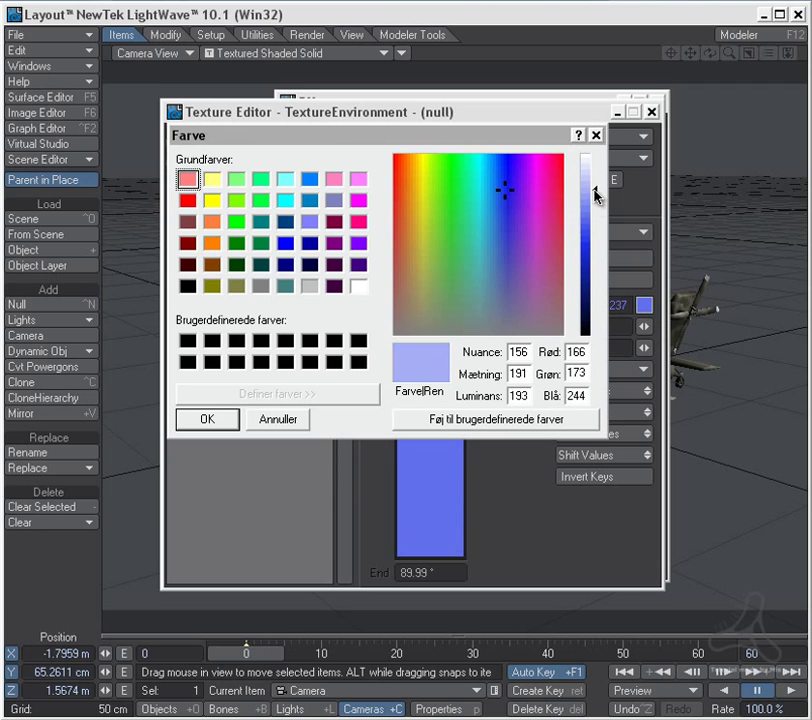
left_click(207, 420)
- Switch the viewport to VPR rendering and move the Texture Editor and Effects windows out of its way
left_click_drag(553, 121, 468, 217)
left_click(486, 109)
left_click_drag(324, 106, 400, 133)
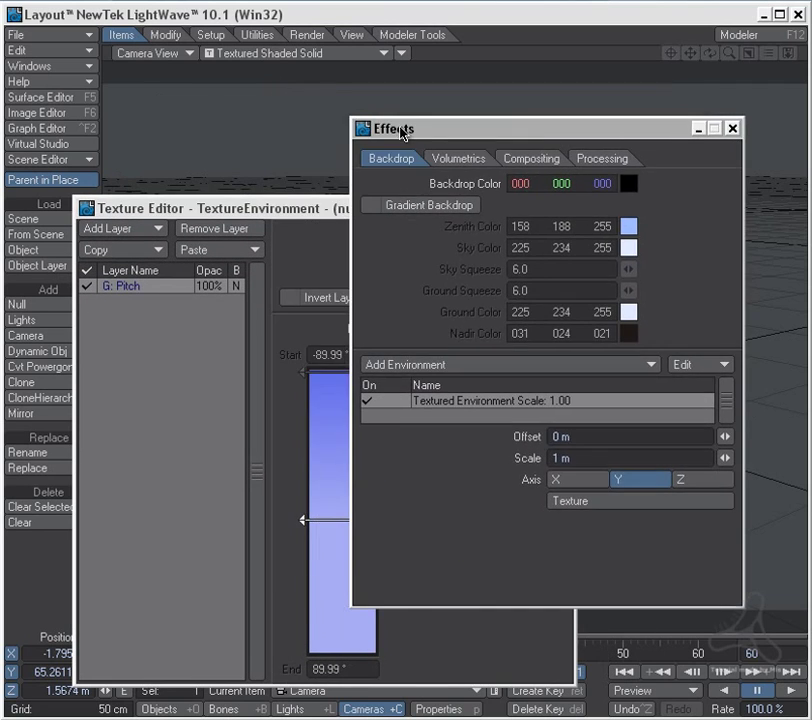
left_click(317, 55)
left_click(240, 82)
left_click_drag(465, 134, 806, 148)
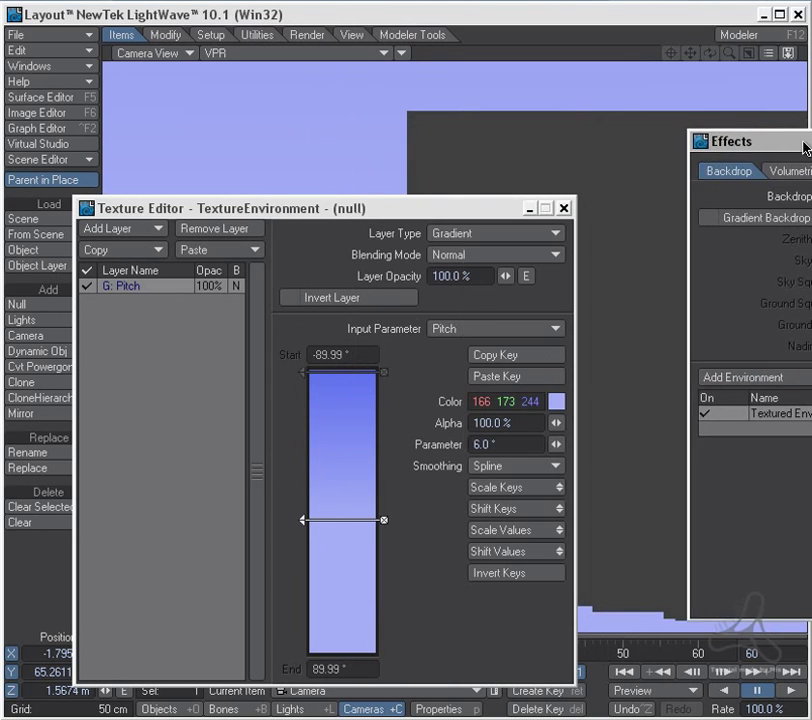
- Add a gradient key at about -6.63° and move the light blue key to about 19.26°
left_click_drag(419, 212, 425, 172)
left_click(355, 407)
left_click_drag(355, 408, 361, 504)
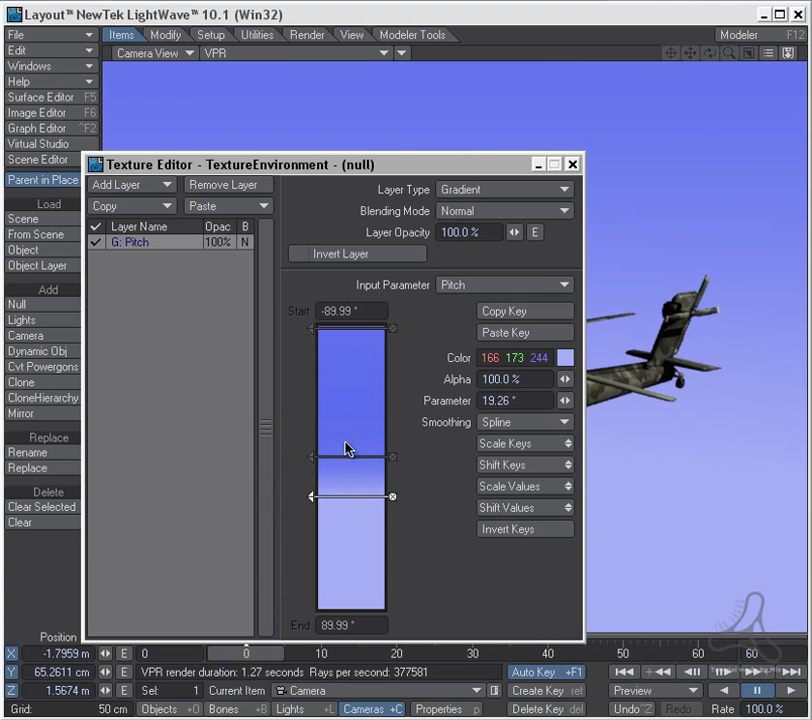
- Set the color of the gradient key at -6.63° to 101, 132, 239
left_click(355, 458)
left_click(565, 358)
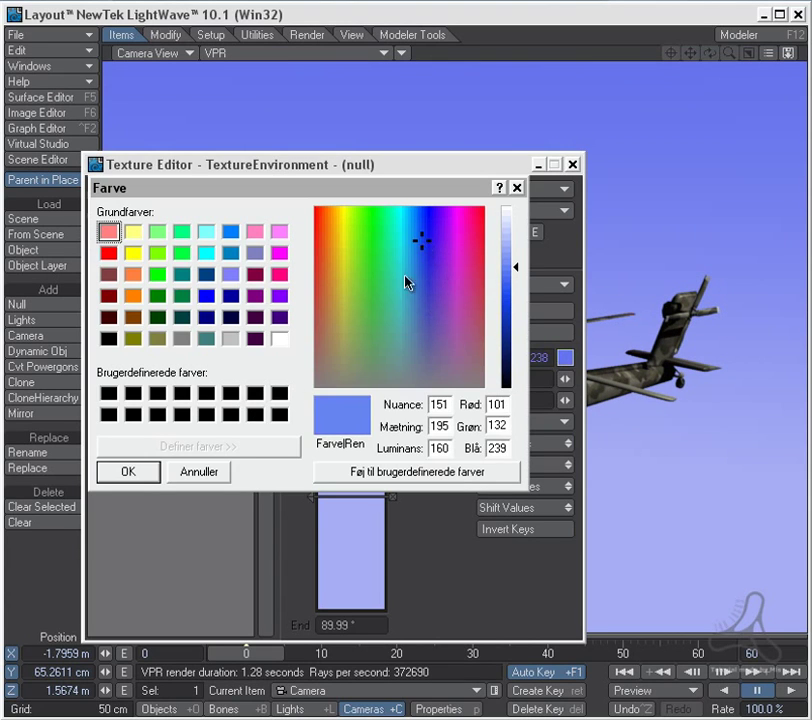
left_click(143, 474)
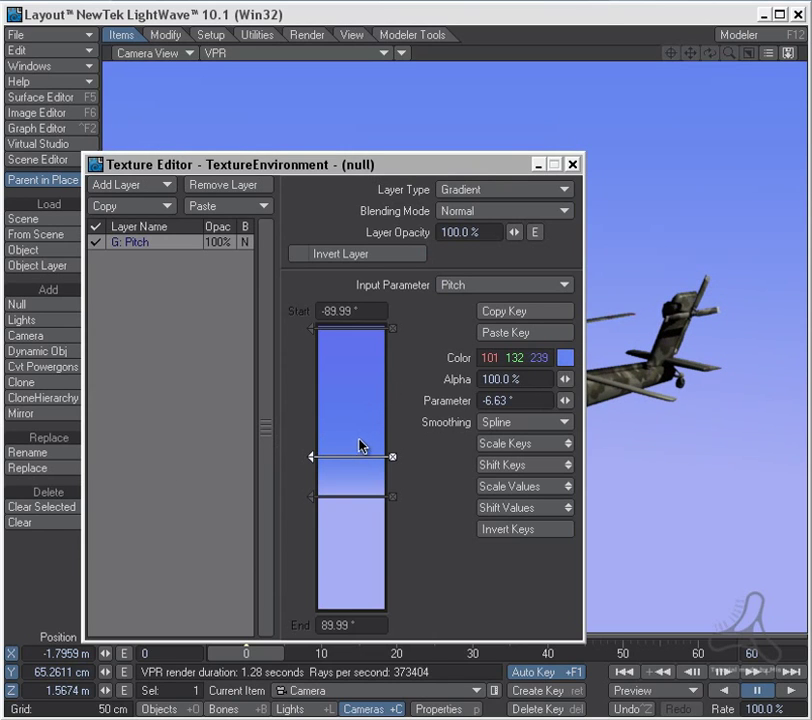
- Set the color of the gradient key at 19.26° to 158, 167, 243
left_click(357, 496)
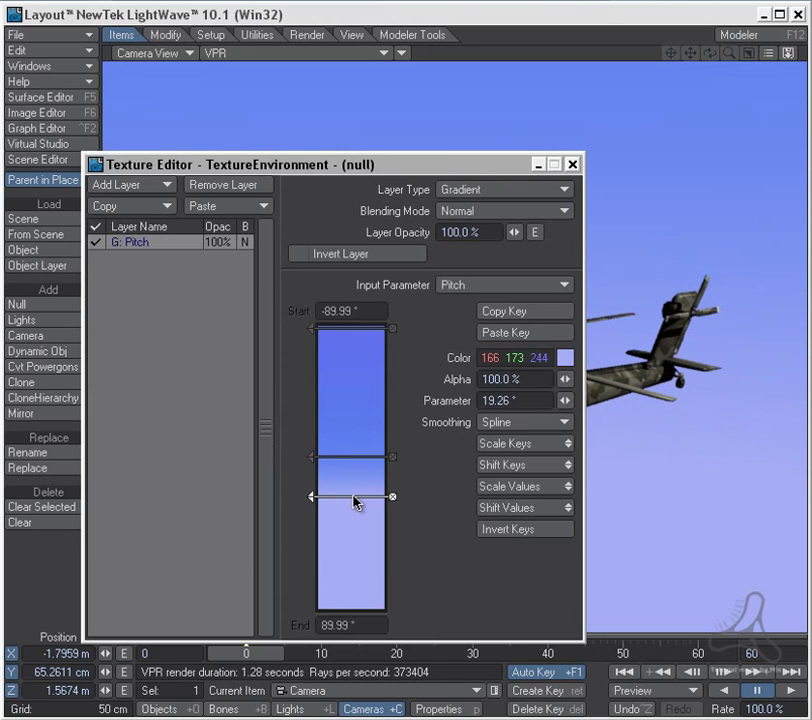
left_click(565, 358)
left_click(427, 248)
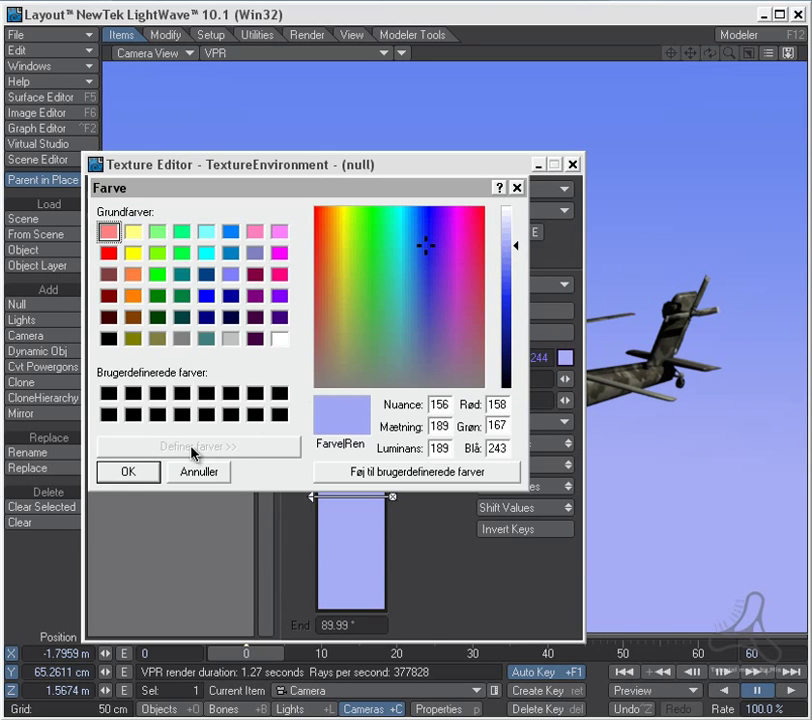
left_click(128, 471)
- Add a procedural texture layer above the Pitch gradient layer
left_click_drag(371, 170, 408, 127)
left_click(163, 144)
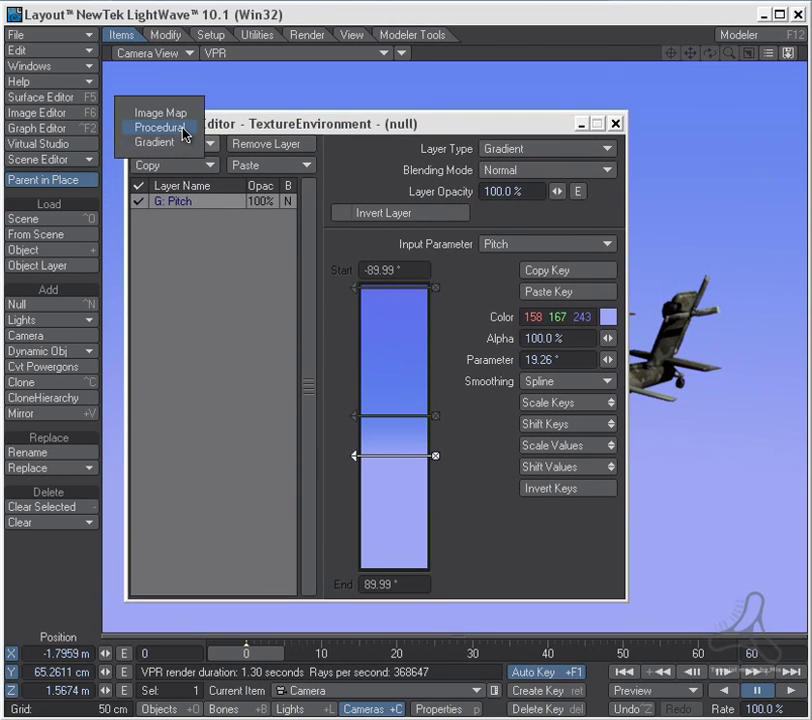
left_click(184, 130)
- Set the Turbulence layer's contrast to 88.5 % and its frequencies to 20, keeping the preview in view
left_click_drag(414, 127, 420, 183)
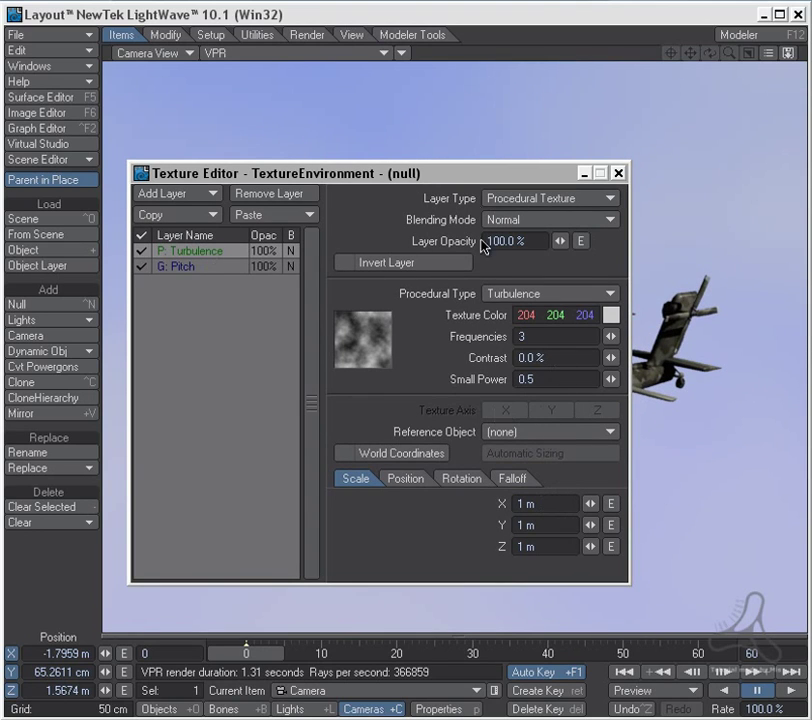
left_click_drag(457, 180, 419, 243)
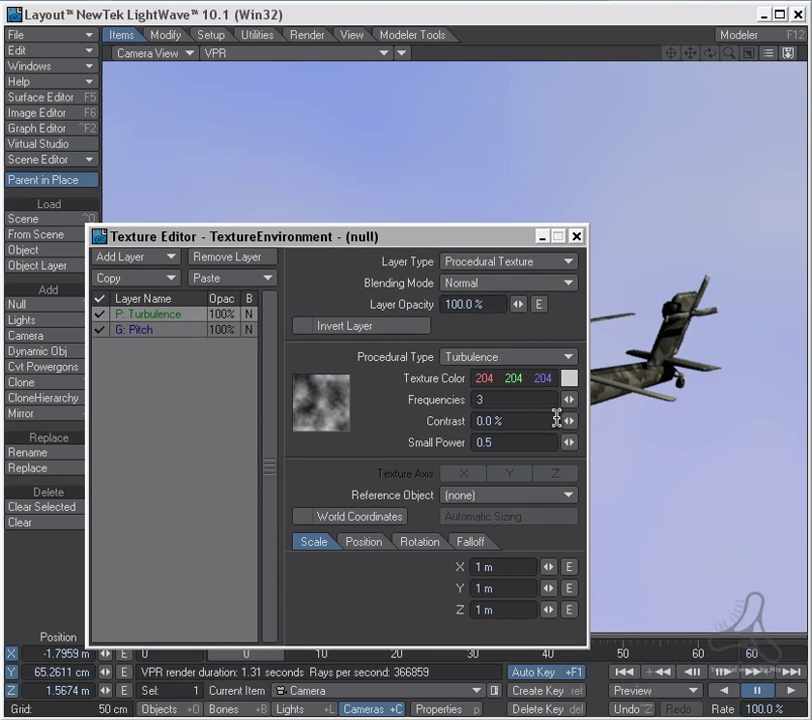
left_click_drag(568, 421, 656, 421)
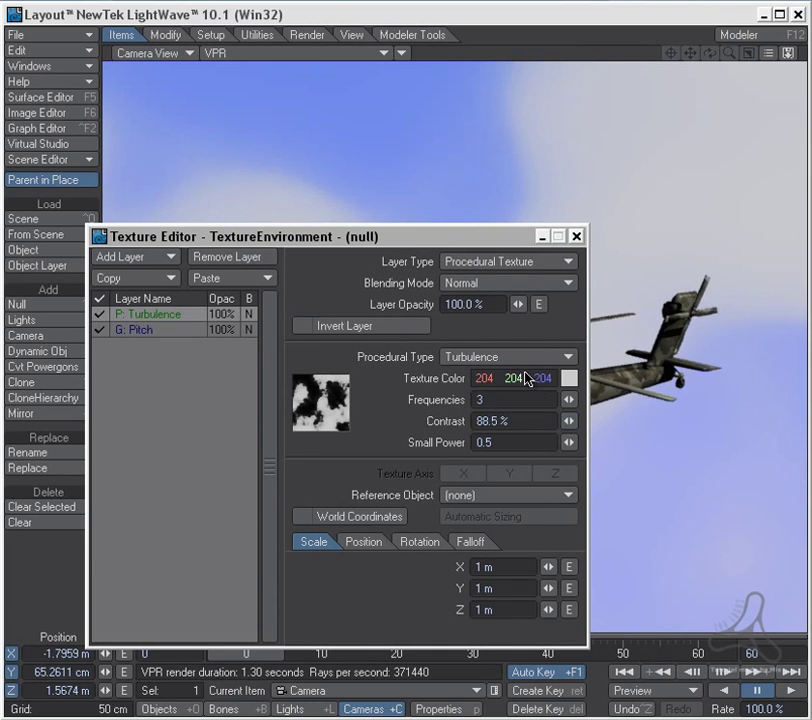
left_click_drag(573, 403, 590, 403)
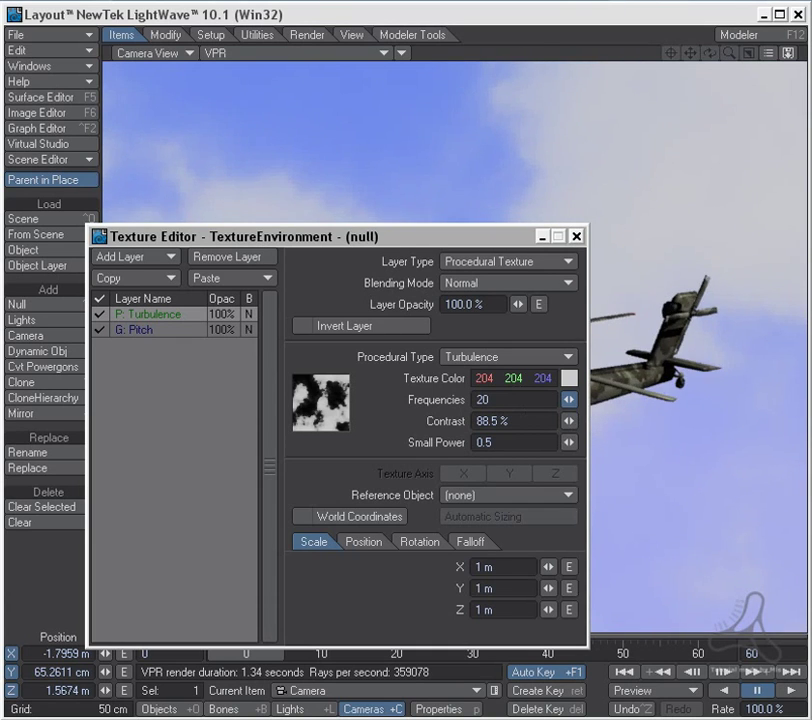
- Duplicate the Turbulence layer by copying it and pasting it as an additional layer
left_click_drag(479, 244, 585, 148)
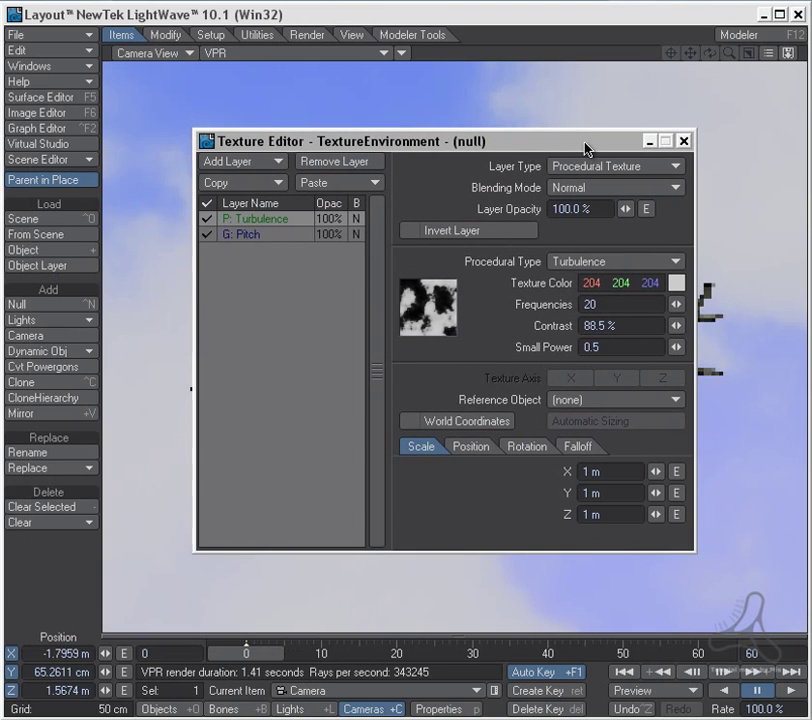
left_click(266, 184)
left_click(266, 184)
left_click(340, 183)
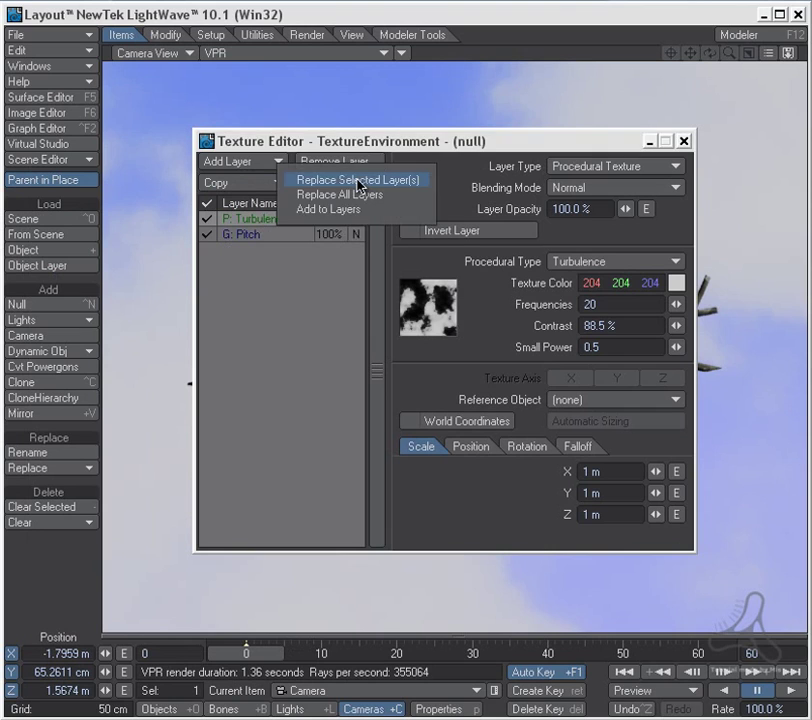
left_click(348, 211)
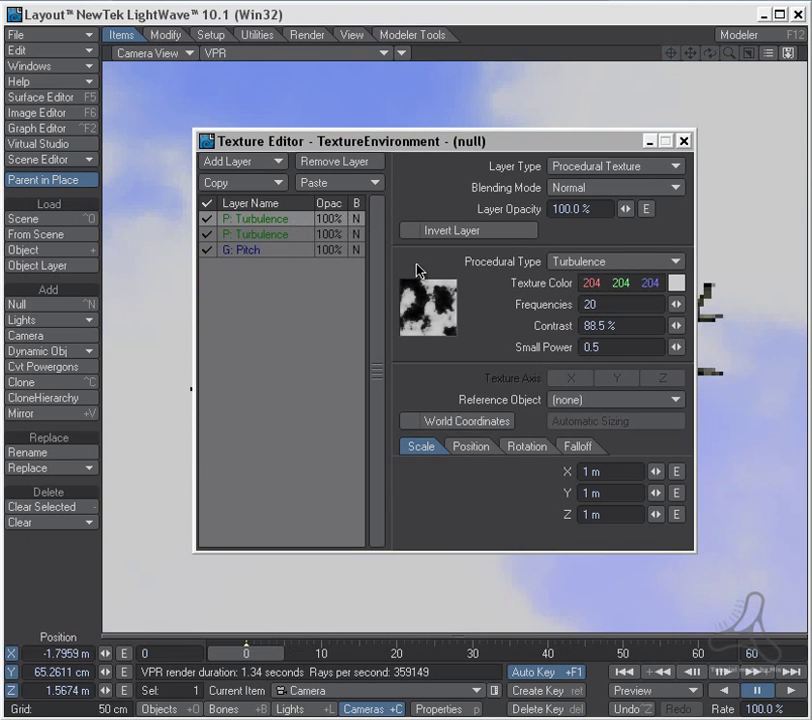
- Set the texture color of the upper Turbulence layer to 178, 178, 178
left_click(678, 285)
left_click_drag(619, 259, 619, 242)
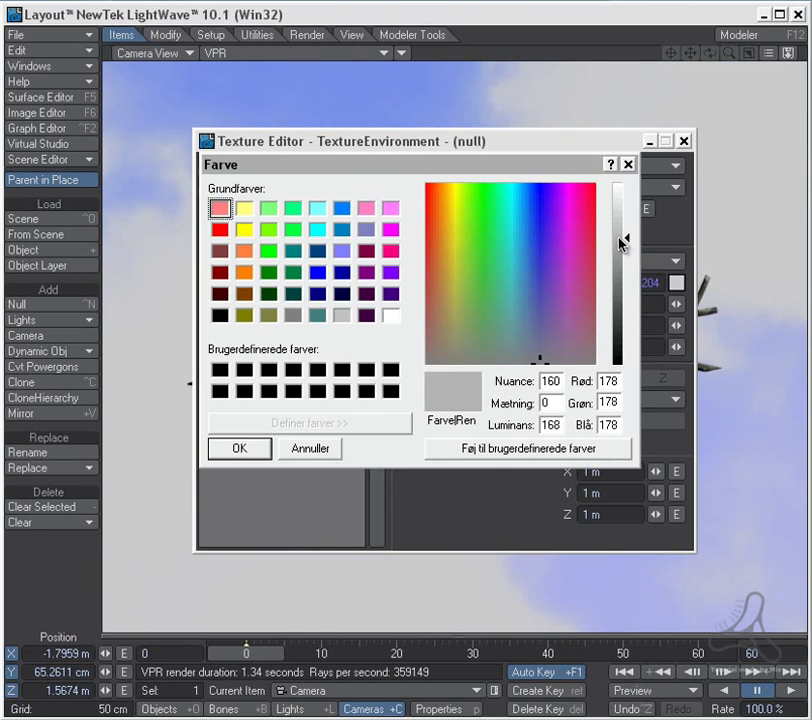
left_click(262, 449)
- Rotate the upper Turbulence layer to a pitch of -10.03°, keeping the helicopter preview in view
left_click_drag(428, 149, 246, 236)
left_click(353, 527)
left_click_drag(488, 576, 457, 576)
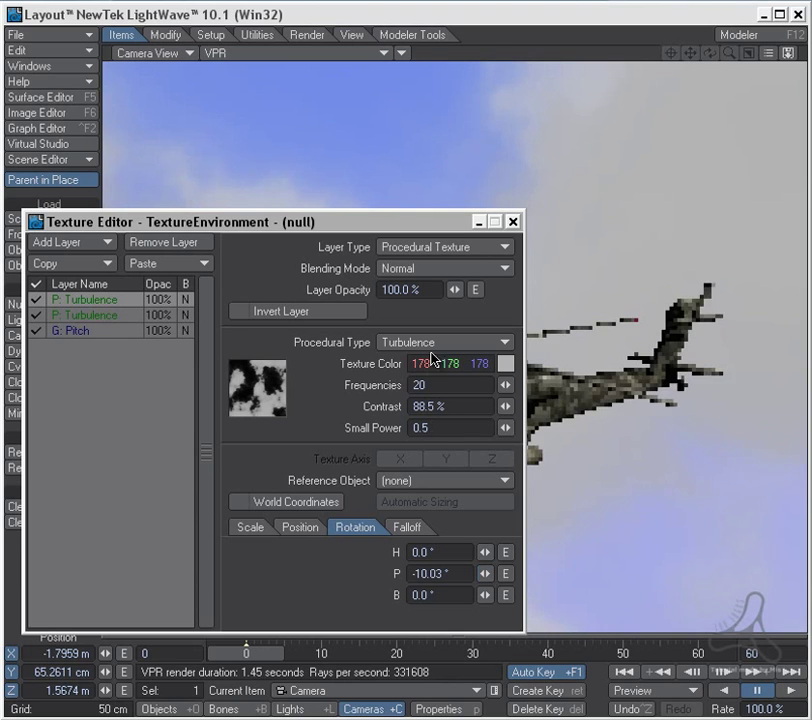
left_click_drag(400, 221, 257, 248)
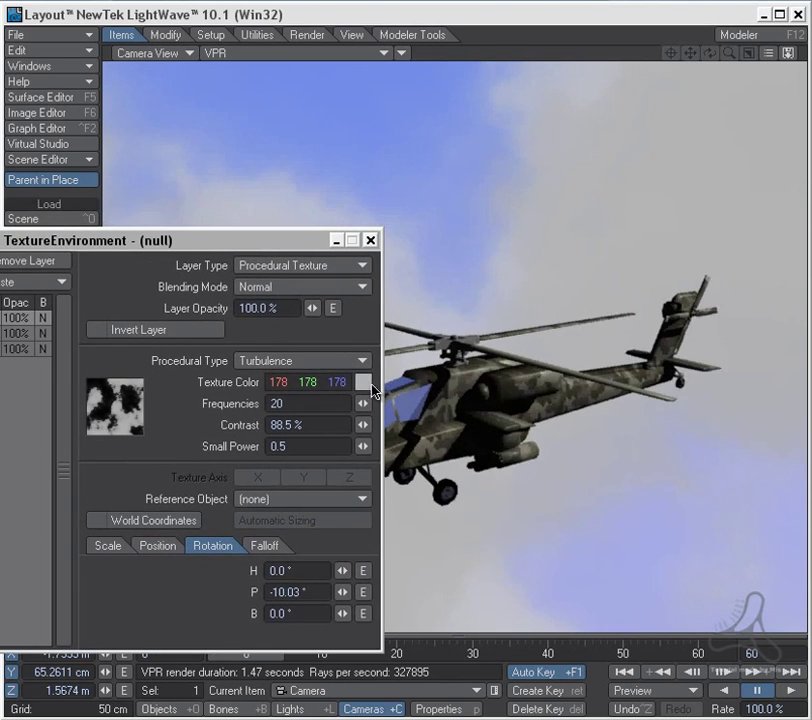
- Set the upper Turbulence layer's texture color to a gray of 167, 167, 167
left_click(365, 387)
left_click(303, 349)
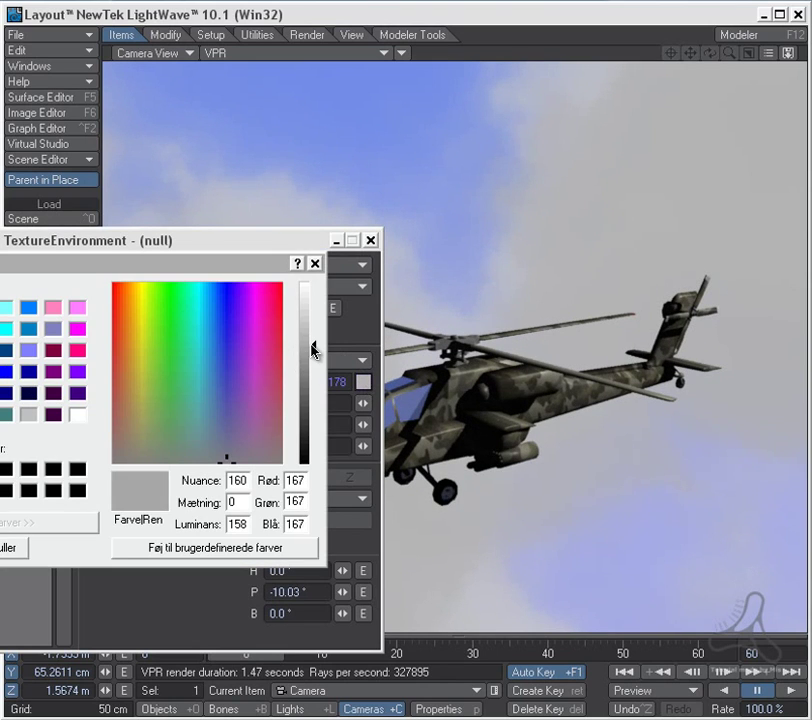
key("Return")
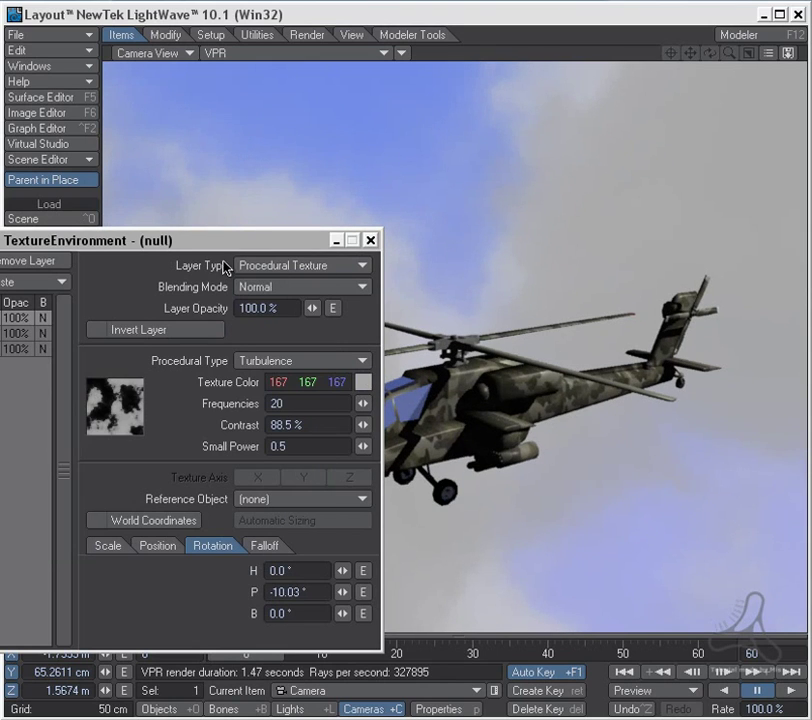
- Select the lower Turbulence layer and set its texture color to 223, 223, 223
left_click_drag(251, 240, 396, 296)
left_click(121, 388)
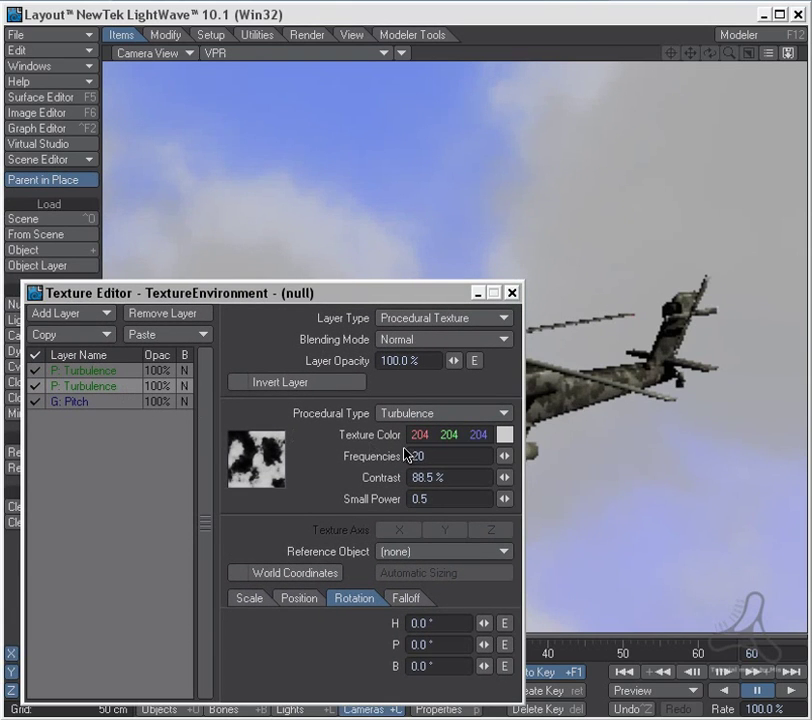
left_click(505, 437)
left_click(449, 360)
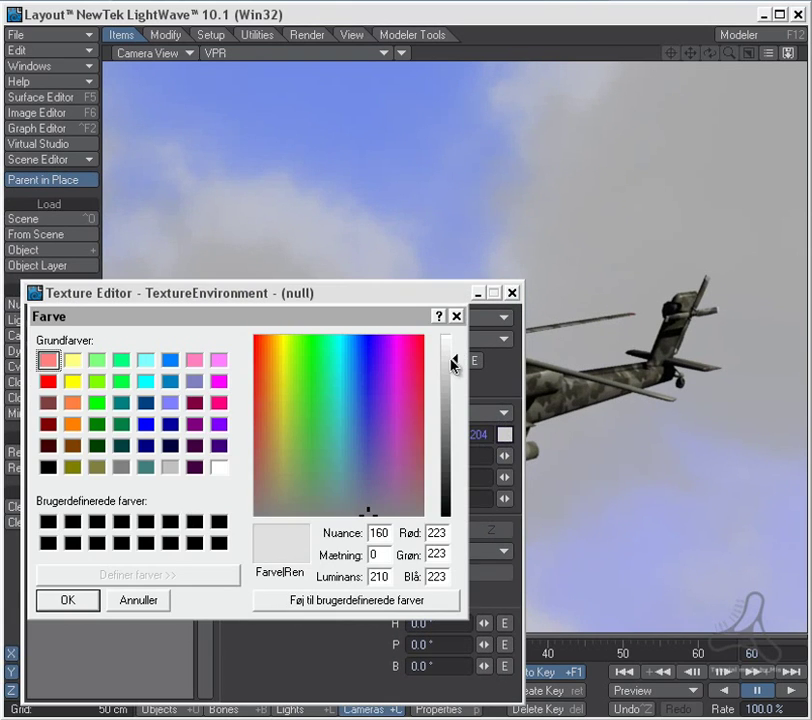
left_click(88, 598)
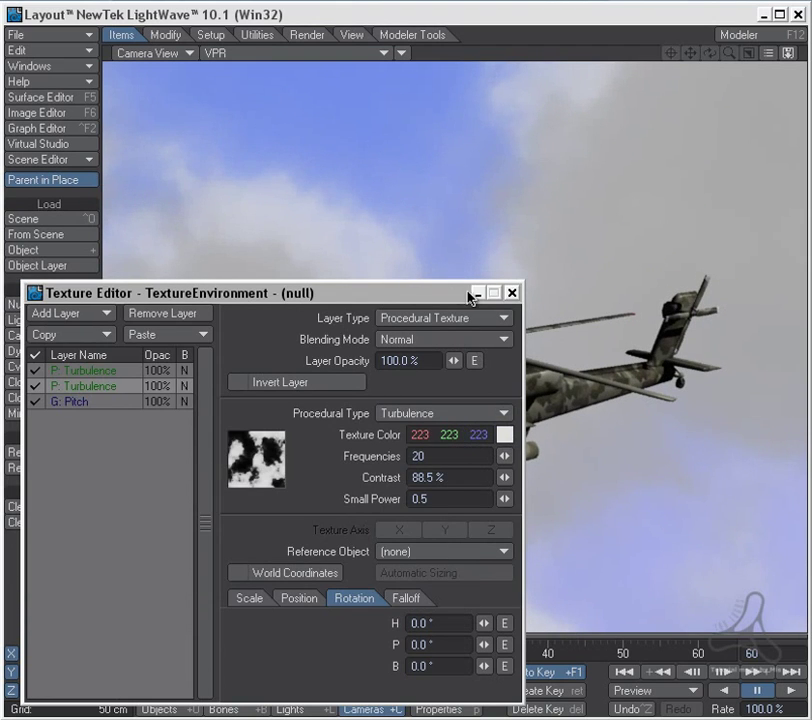
- Close the Texture Editor to view the full sky, and reopen the backdrop effects with the environment's texture layers
left_click(513, 293)
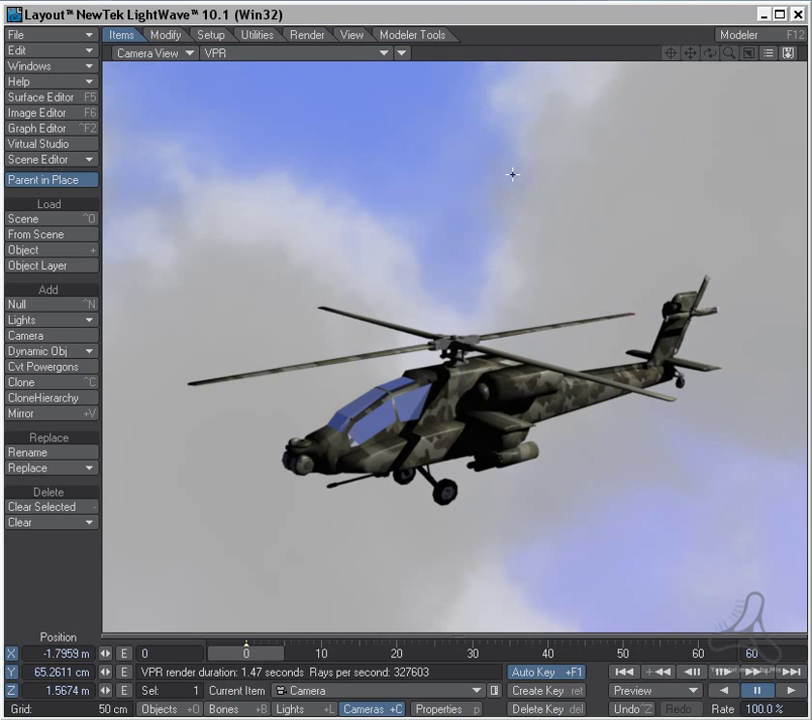
left_click(70, 66)
left_click(72, 70)
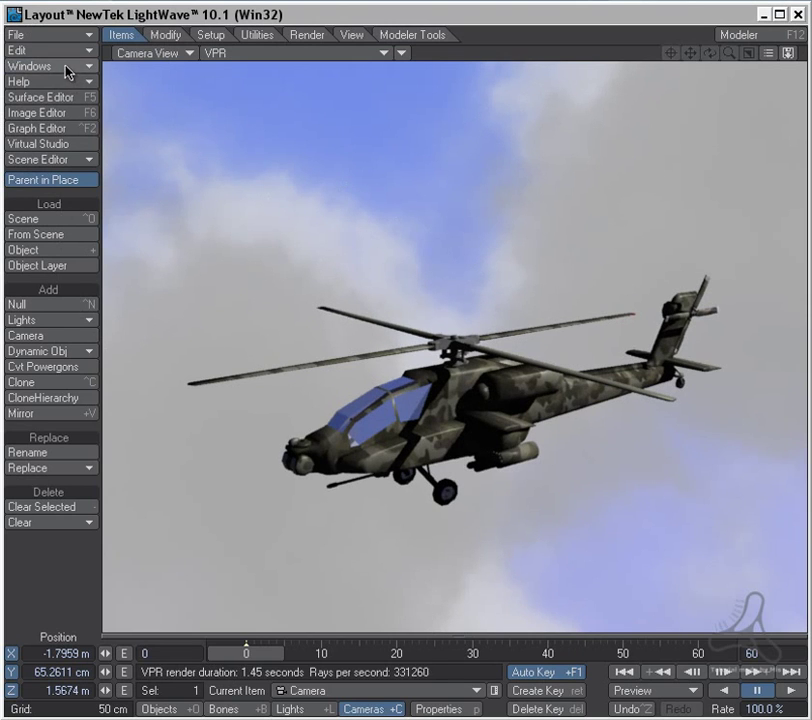
left_click(70, 66)
left_click(70, 69)
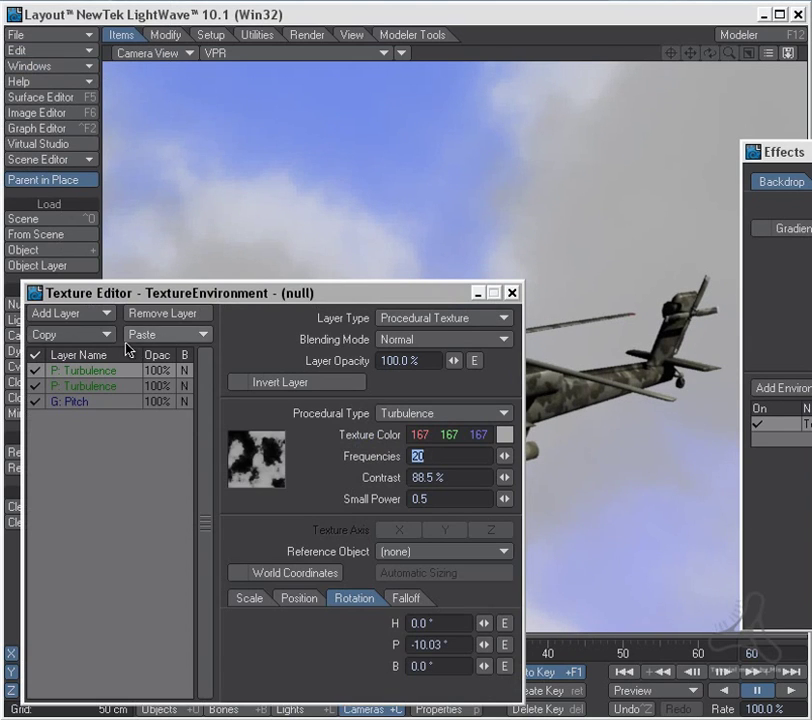
- Add a third procedural texture layer above the Turbulence layers, set its type to Fractal Noise and show its scale settings
left_click(45, 313)
left_click(92, 317)
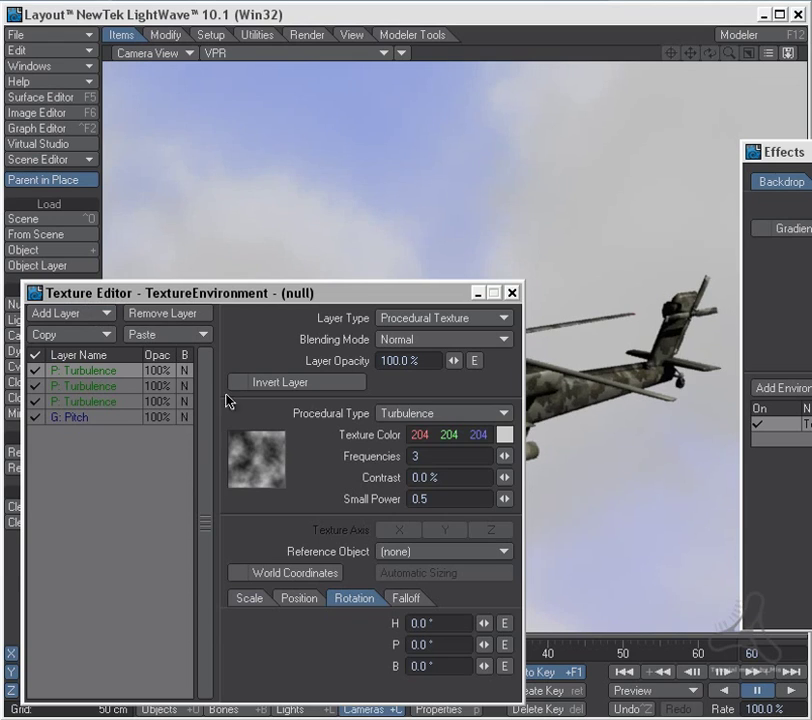
left_click(463, 412)
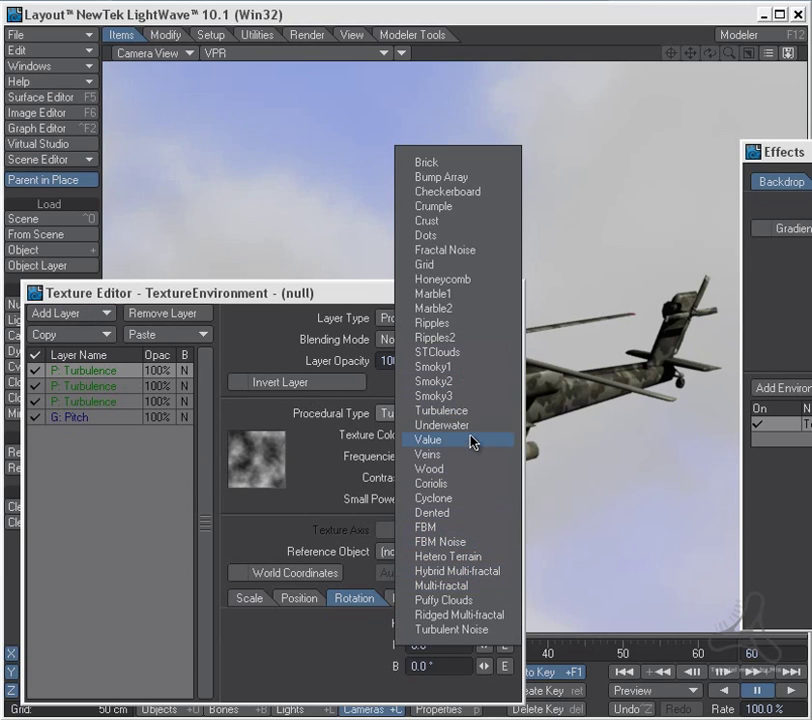
left_click(480, 250)
left_click_drag(393, 290, 393, 245)
left_click(251, 556)
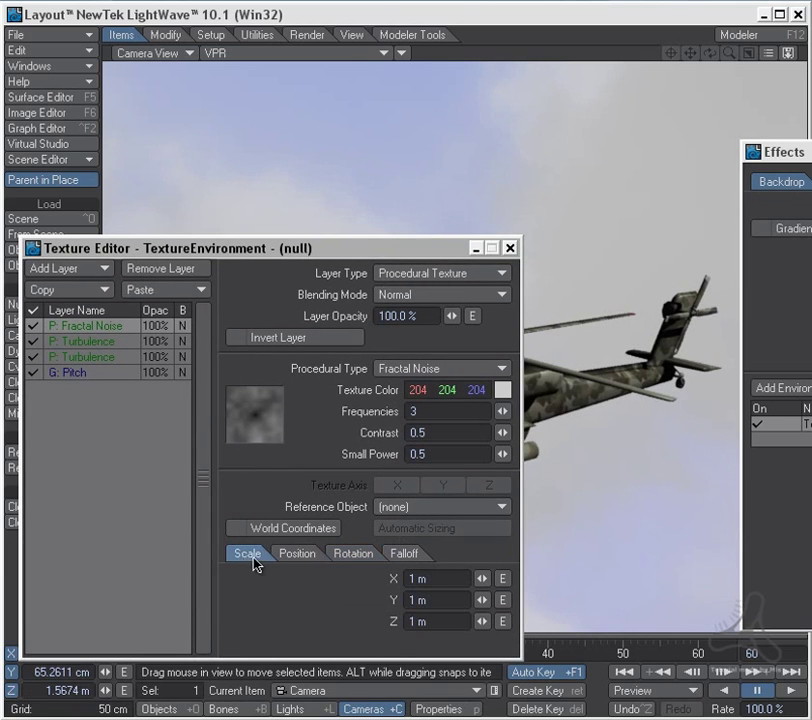
- Set the Fractal Noise layer's scale to 0.5 m on X, Y and Z
left_click(454, 578)
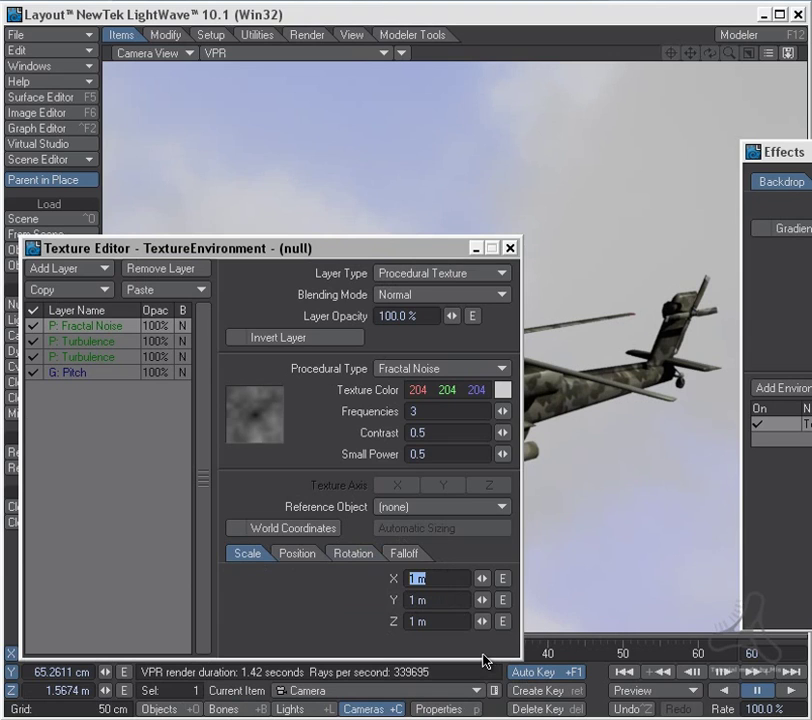
type(".5")
key("Tab")
type(".5")
key("Tab")
type(".5")
key("Return")
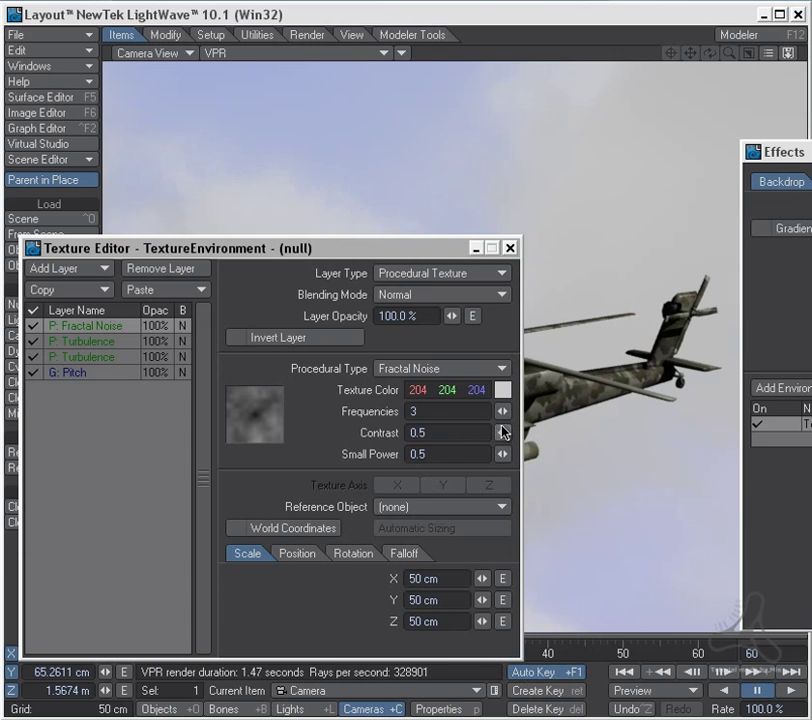
- Set the Fractal Noise layer's contrast to 0.57 and its scale to 0.05 m on X, Y and Z
mouse_move(502, 432)
left_mouse_down()
mouse_move(538, 432)
mouse_move(496, 432)
mouse_move(505, 432)
left_mouse_up()
left_click_drag(307, 251, 295, 158)
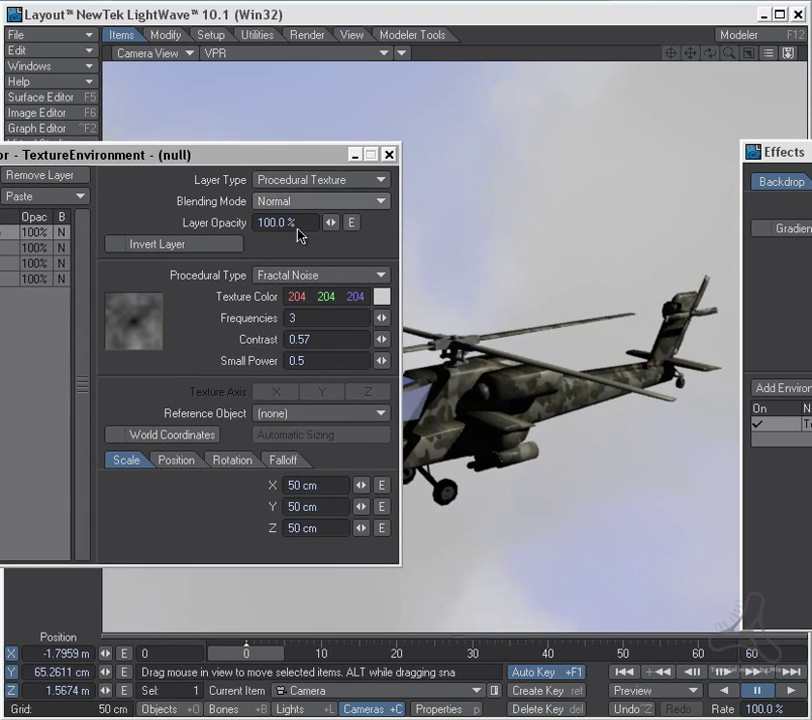
left_click(335, 486)
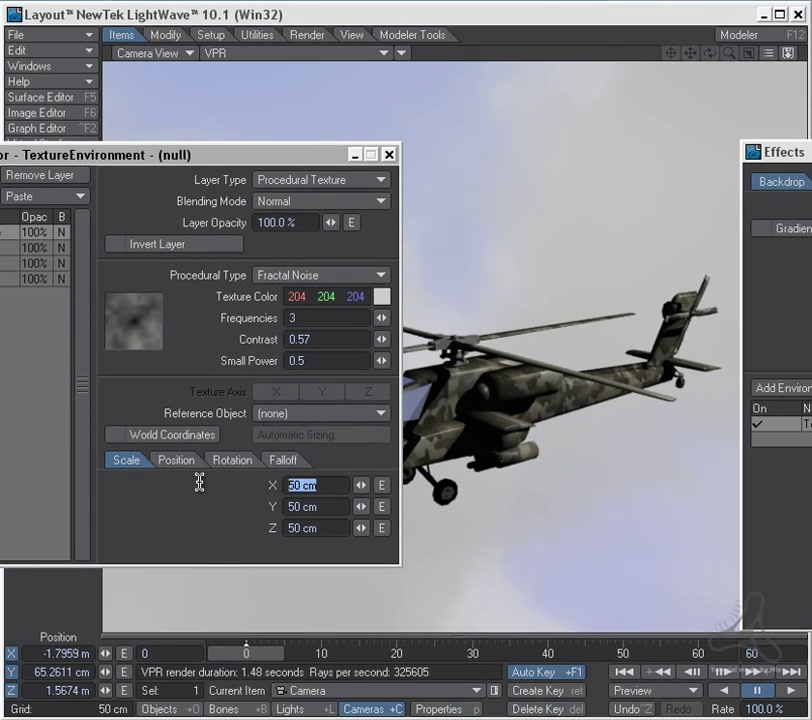
key("BackSpace")
type(".05")
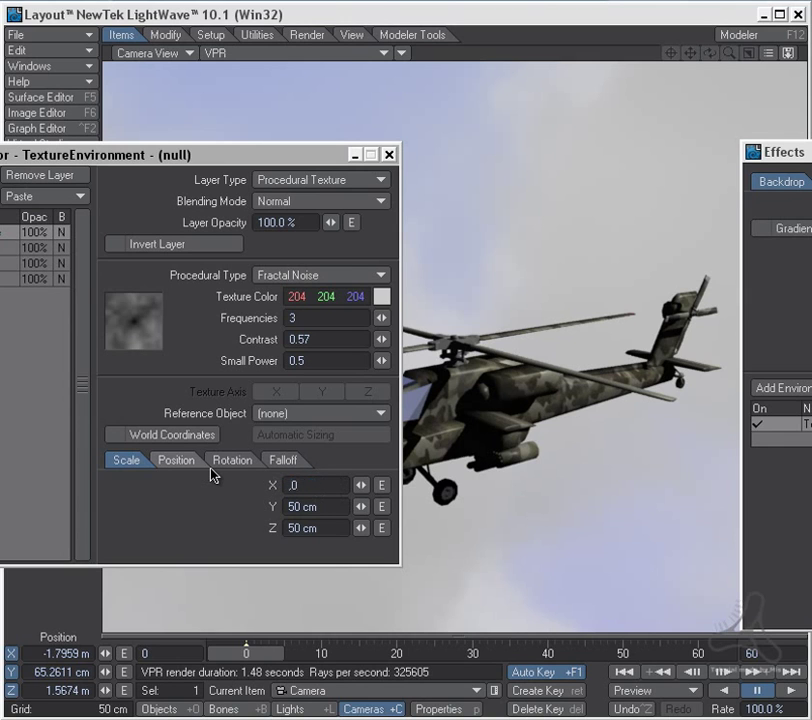
key("Tab")
type(".05")
key("Tab")
type(".05")
key("Tab")
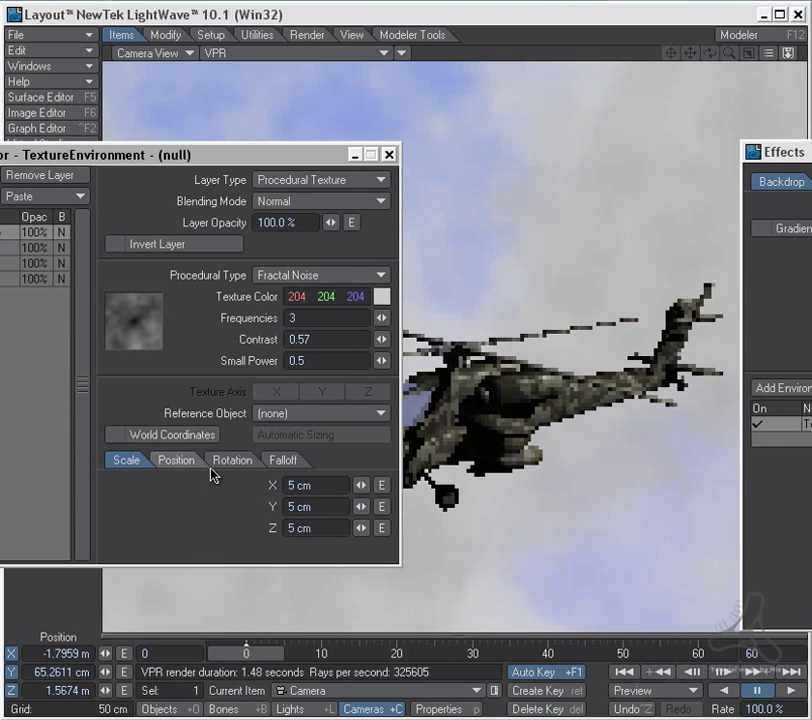
- Lower the opacity of the Fractal Noise layer while watching the clouds in the preview
left_click_drag(288, 156, 156, 195)
left_click_drag(199, 260, 175, 260)
left_click_drag(199, 260, 183, 260)
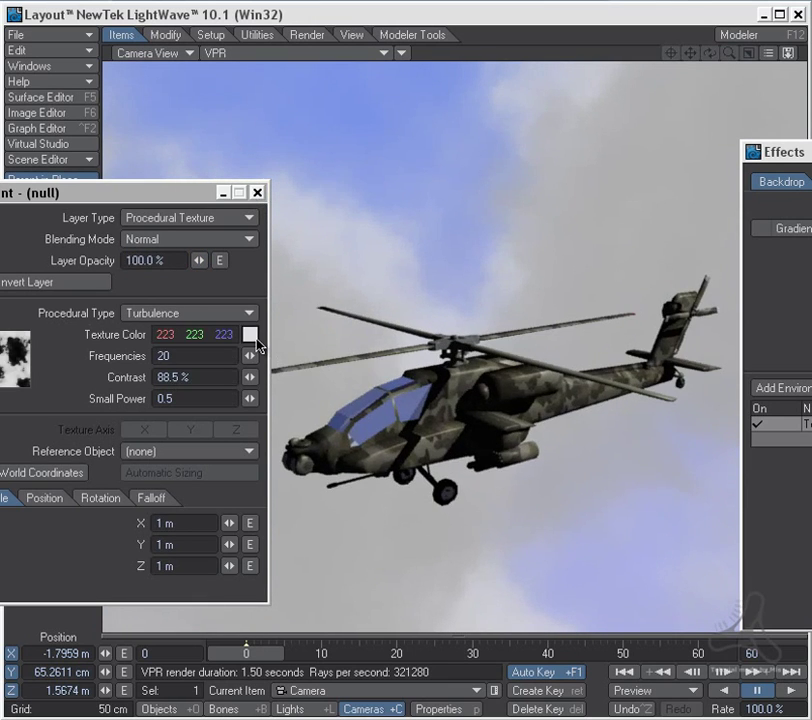
- Set the lower Turbulence layer's texture color to 248, 248, 248 and close the Texture Editor
left_click(254, 338)
left_click_drag(199, 258, 201, 241)
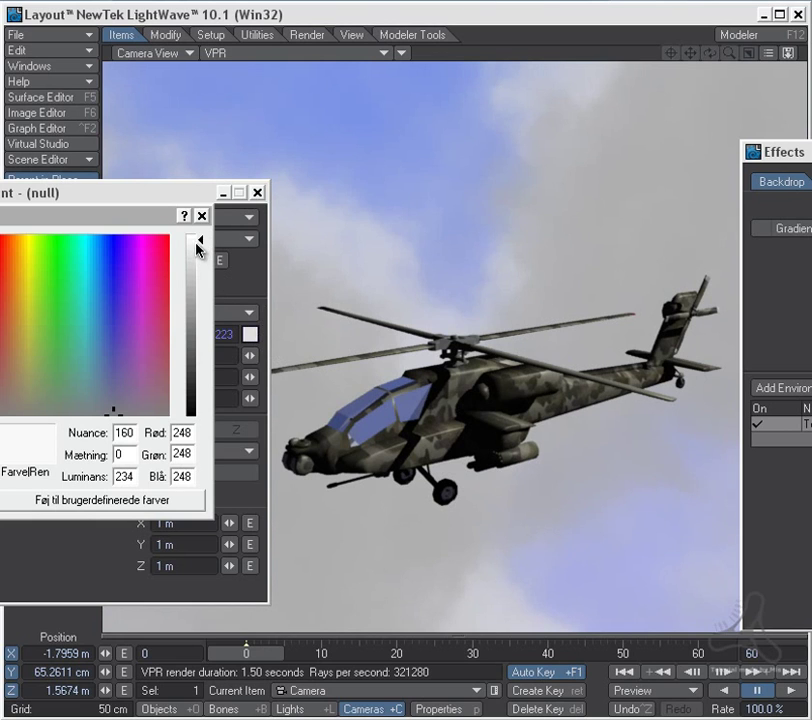
key("Return")
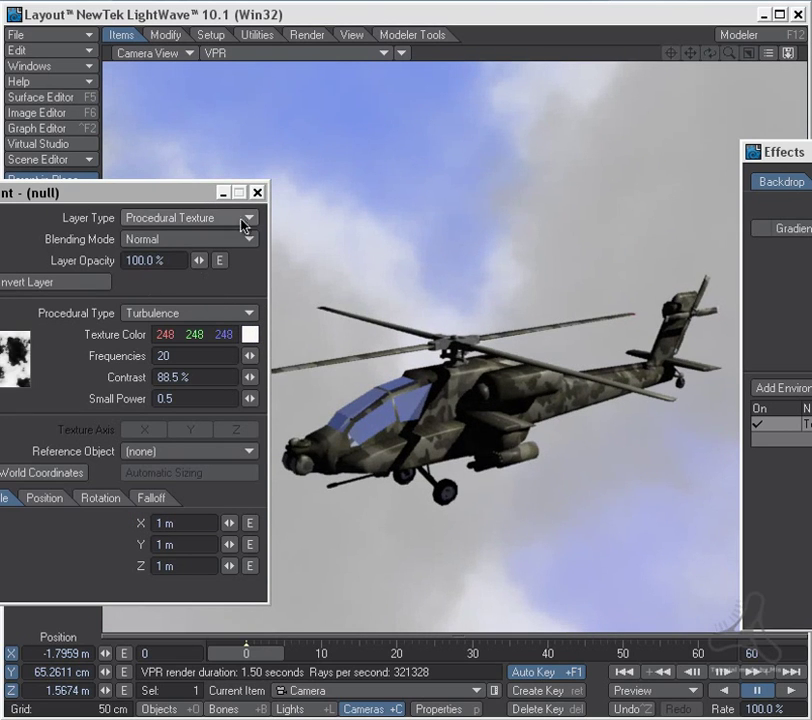
left_click(257, 192)
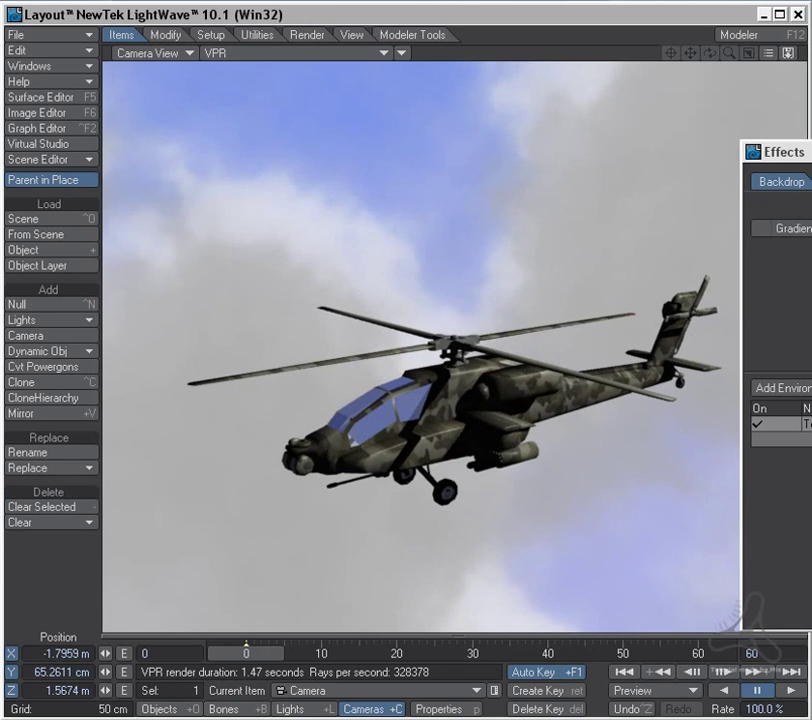
- Close the Effects window and switch the camera viewport's display to Textured Shaded Solid
left_click_drag(790, 151, 238, 149)
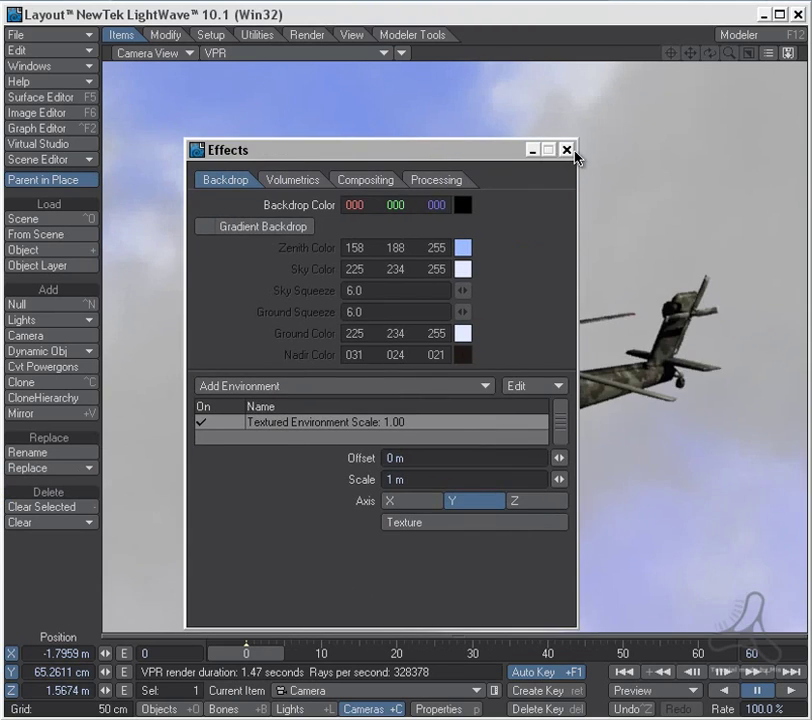
left_click(568, 150)
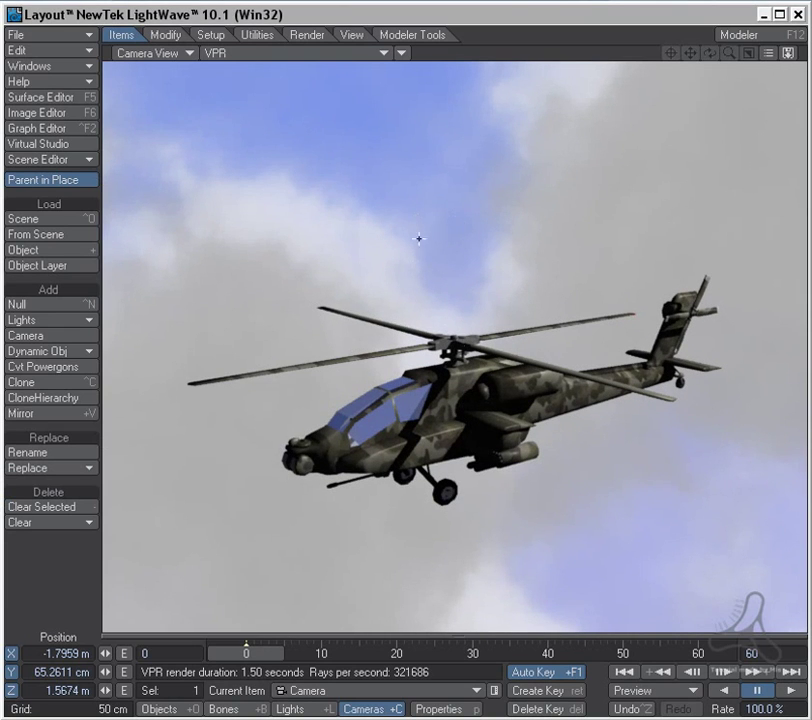
left_click(340, 54)
left_click(350, 26)
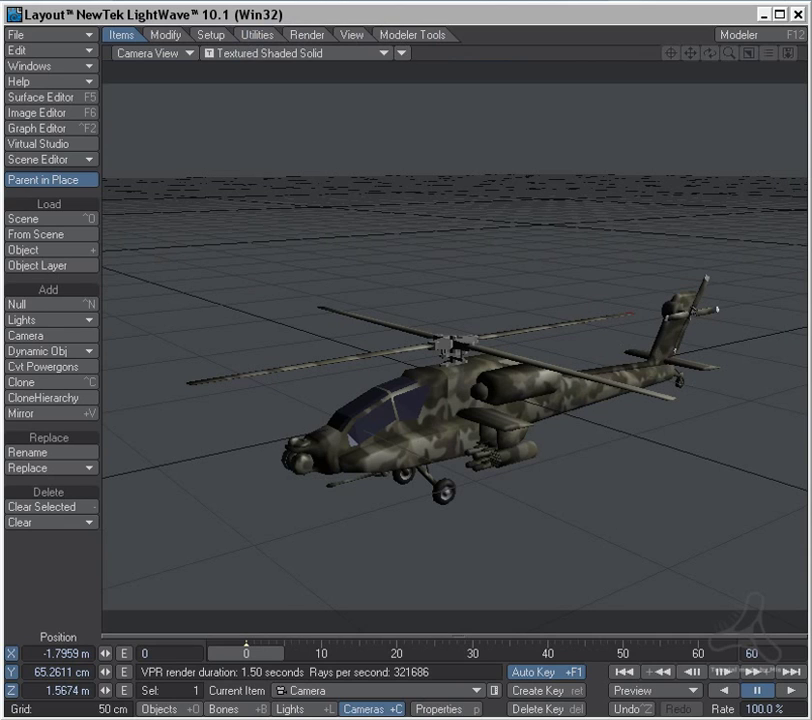
- Select the helicopter's Top rotor and set the scene's end frame to 1500
left_click(591, 320)
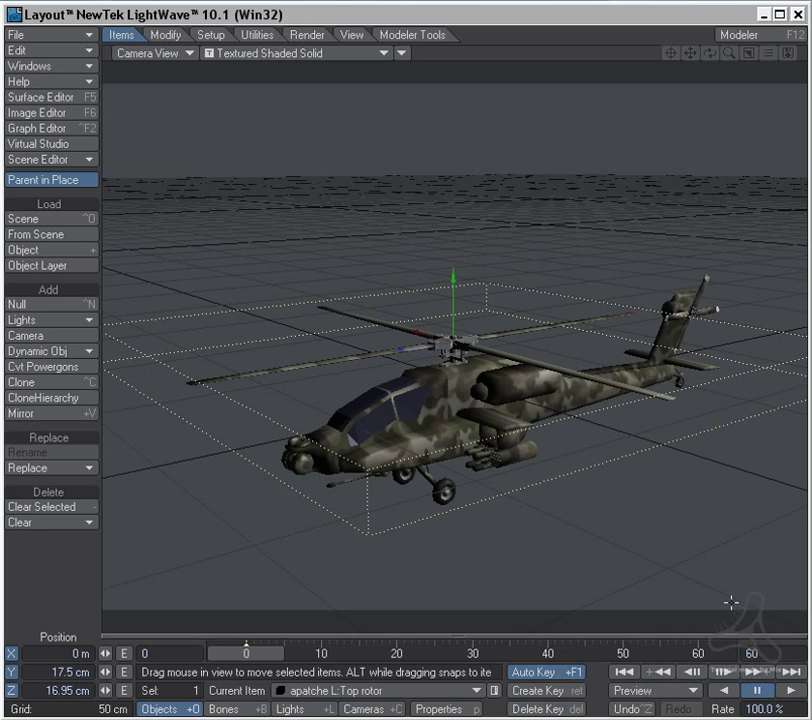
left_click(775, 655)
type("1500")
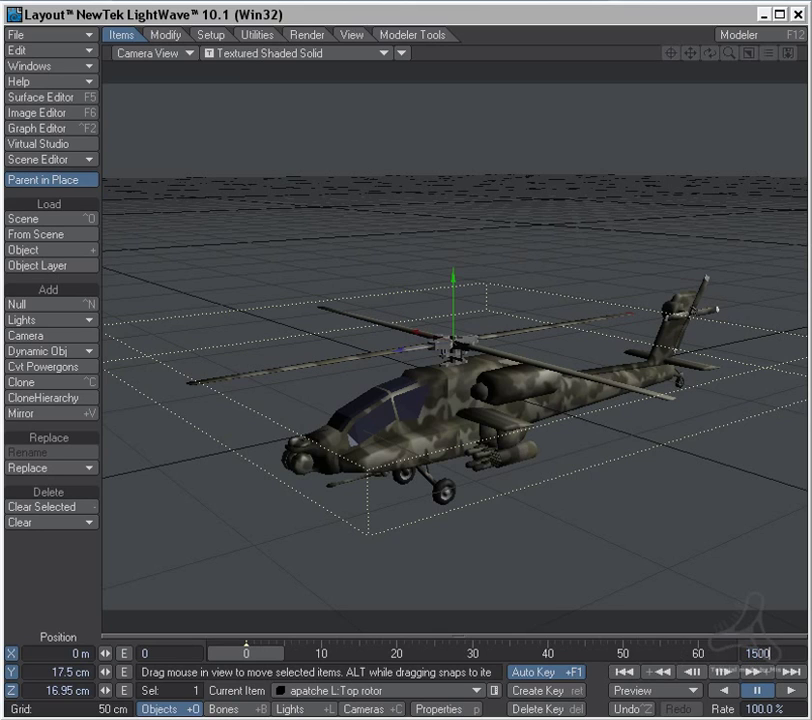
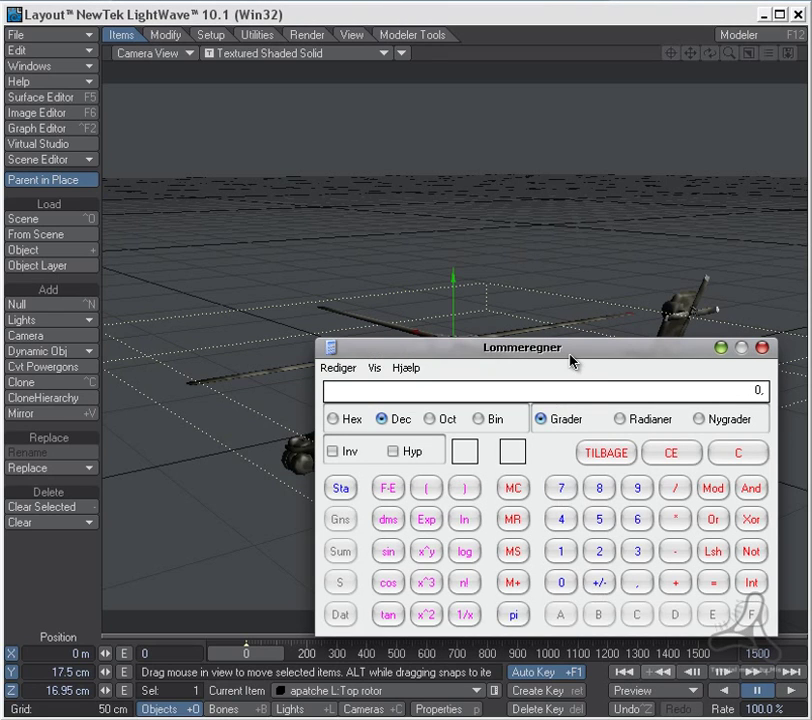
- Switch to the calculator and compute the rotor's degrees per second as 400 × 360 ÷ 60
type("400")
type("360")
key("Return")
type("60")
key("Return")
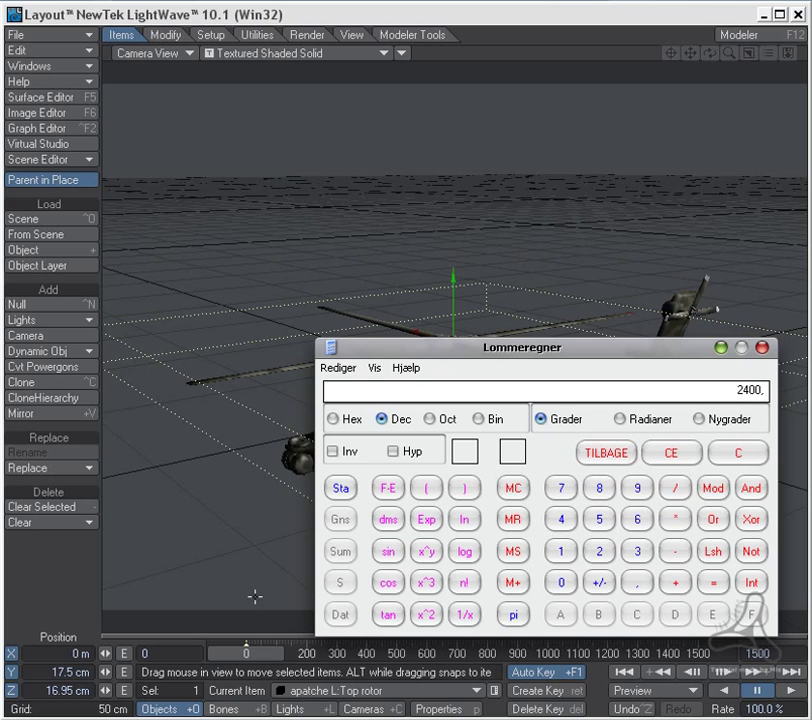
- Go to frame 25 and create a motion key for the Top rotor there
left_click_drag(260, 662, 372, 577)
key("Return")
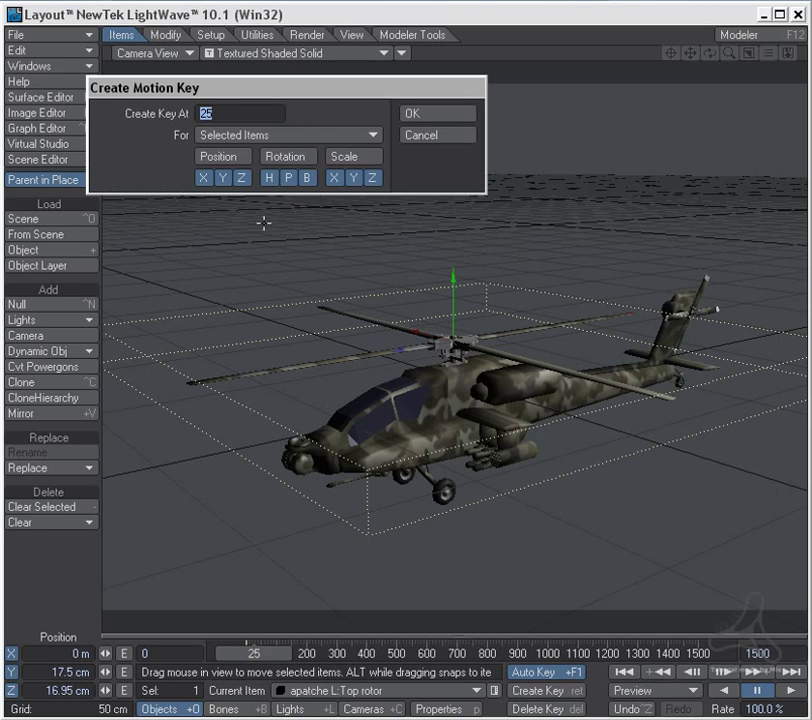
left_click(438, 134)
- Open the Graph Editor and set the Top rotor's Rotation.H key at frame 25 to a value of 2400°
left_click(74, 128)
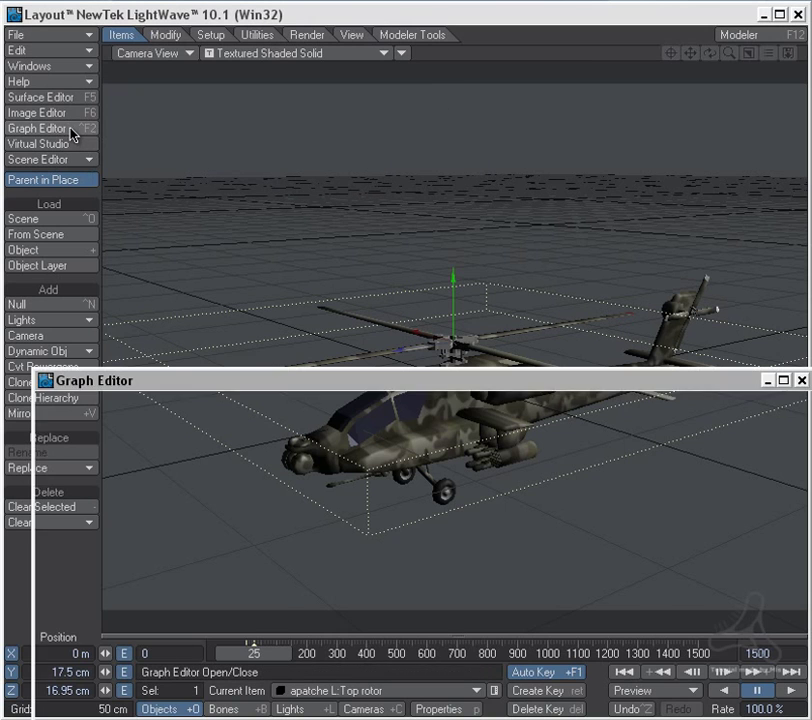
left_click_drag(224, 382, 219, 202)
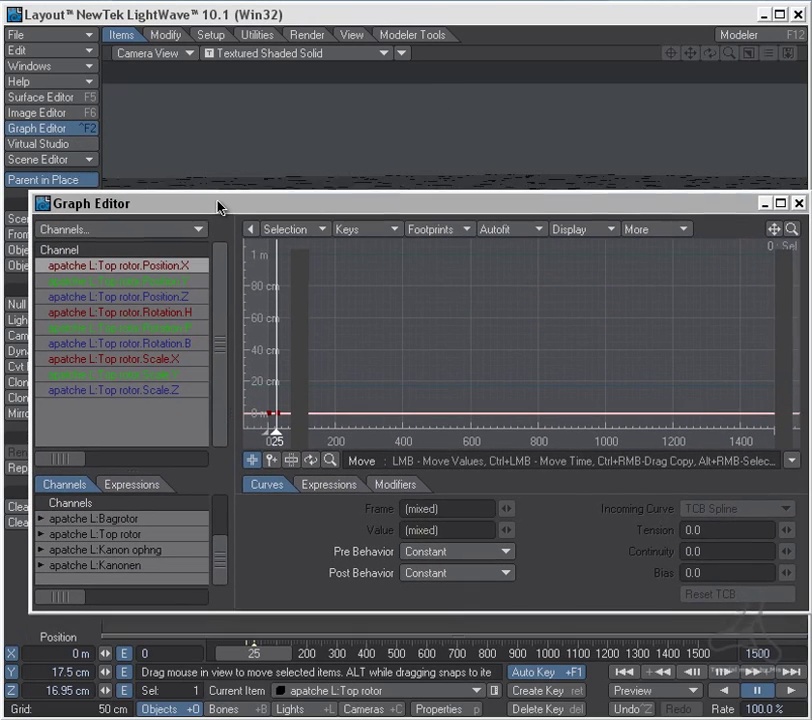
left_click(186, 311)
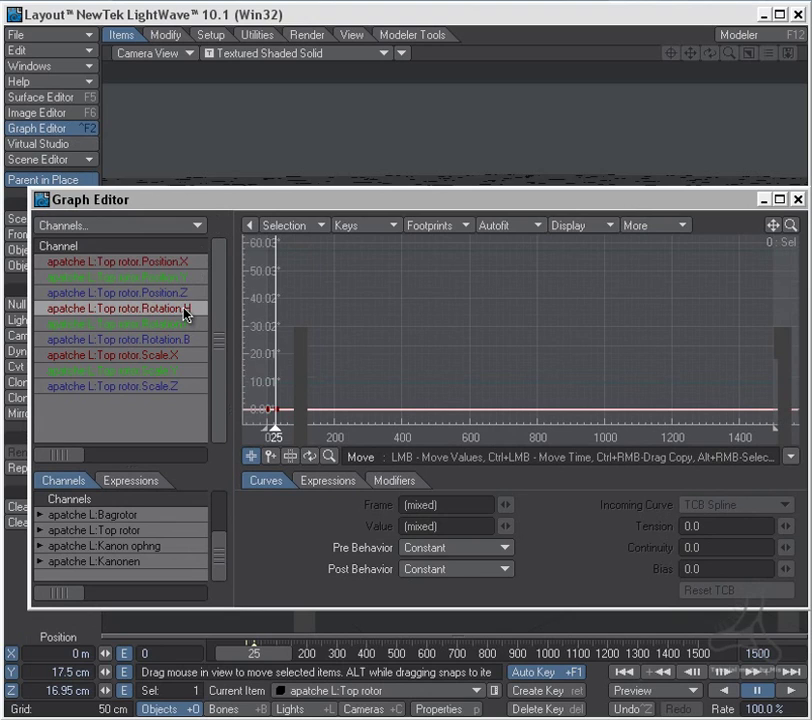
right_click_drag(280, 418, 298, 384)
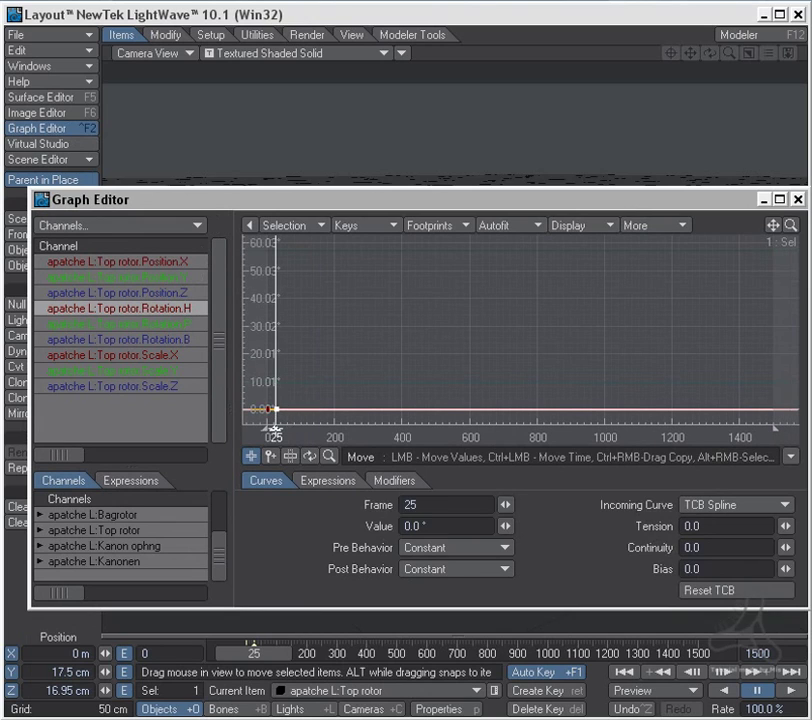
left_click(411, 521)
type("2400")
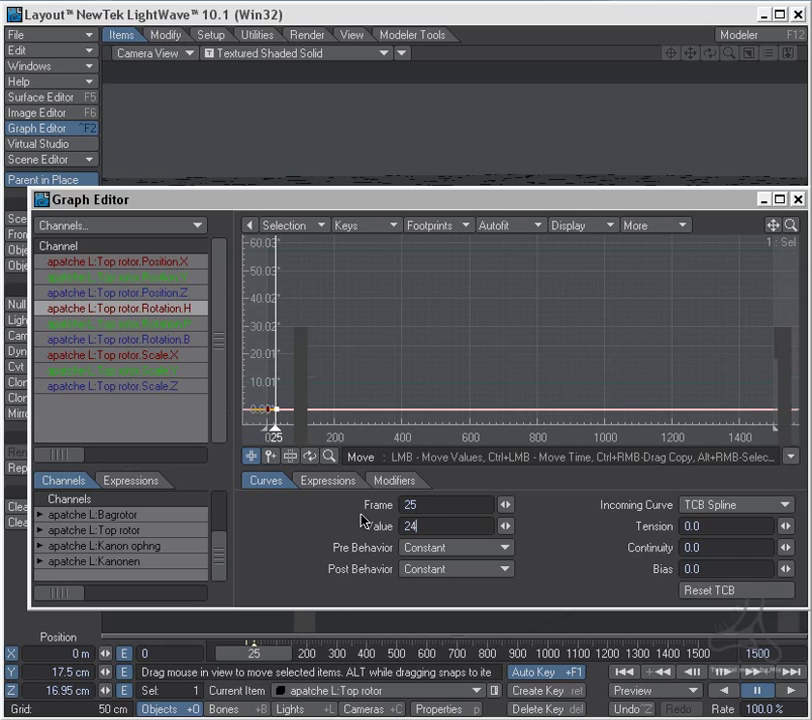
key("Return")
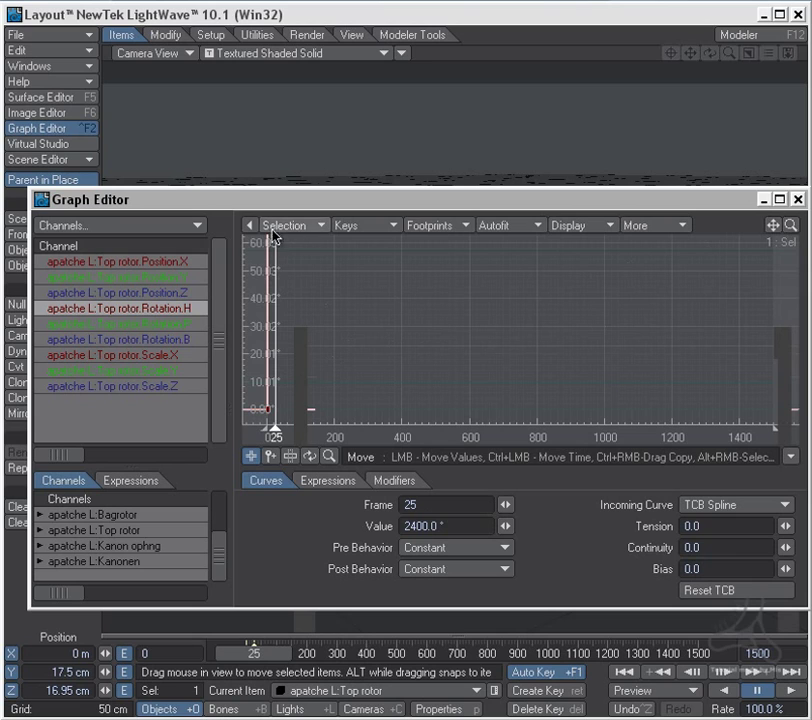
- Set the Post Behavior of the Top rotor's Rotation.H curve to Repeat and close the Graph Editor
left_click(790, 225)
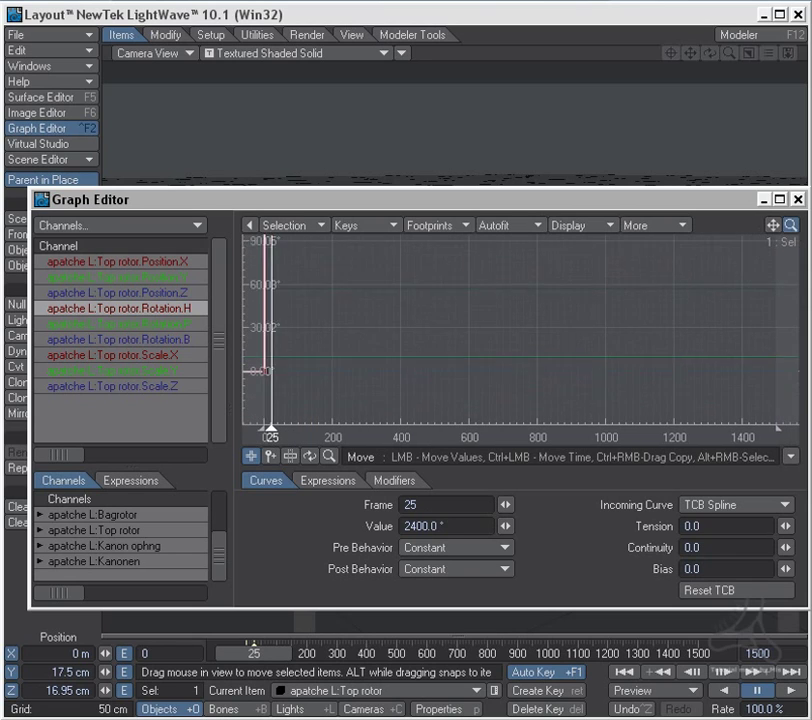
mouse_move(790, 225)
left_mouse_down()
mouse_move(758, 265)
mouse_move(792, 222)
mouse_move(776, 226)
mouse_move(787, 231)
mouse_move(797, 221)
left_mouse_up()
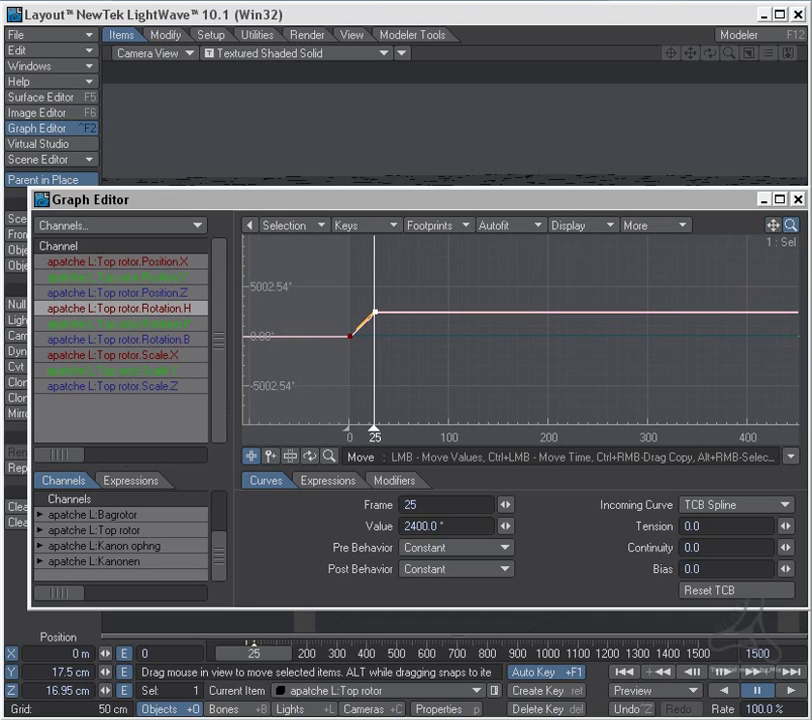
left_click(466, 570)
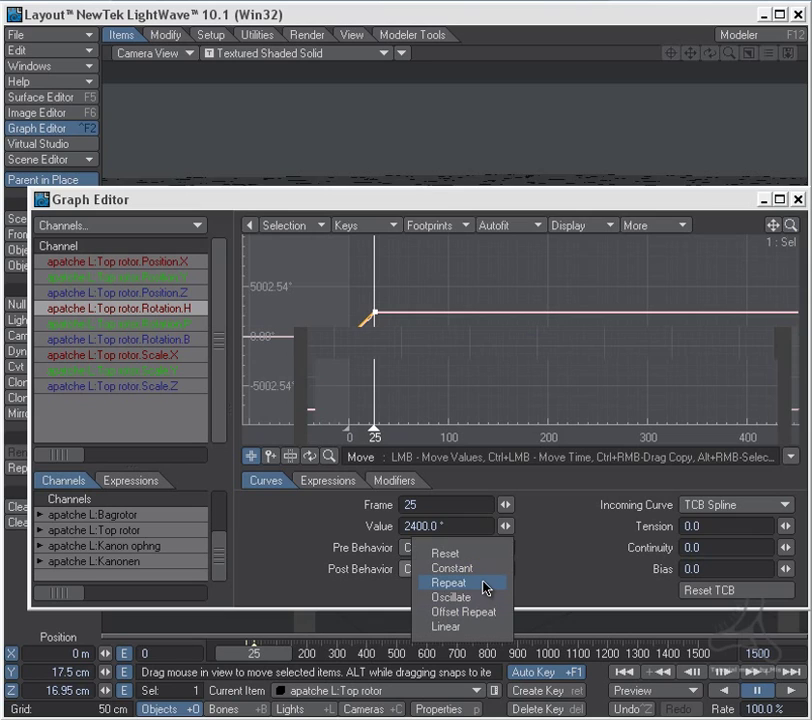
left_click(487, 583)
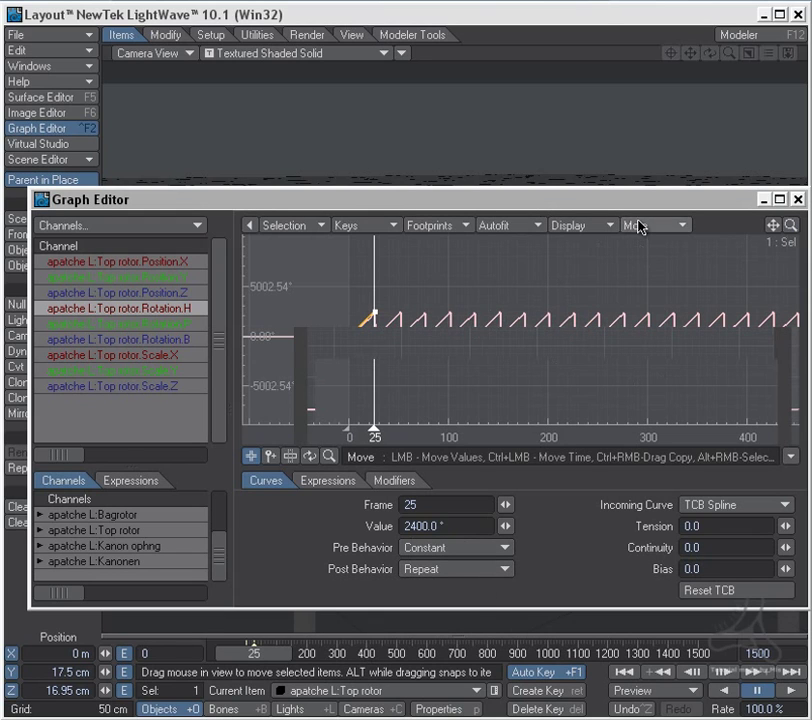
left_click(798, 199)
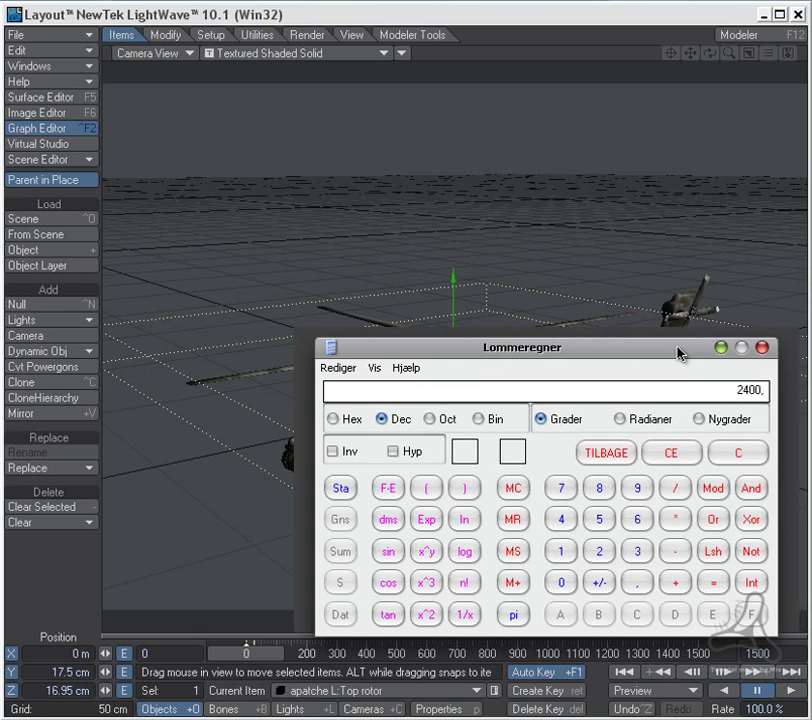
- Switch to the calculator and multiply the 2400 degrees per second by 30, then put the calculator away
left_click_drag(678, 353, 601, 306)
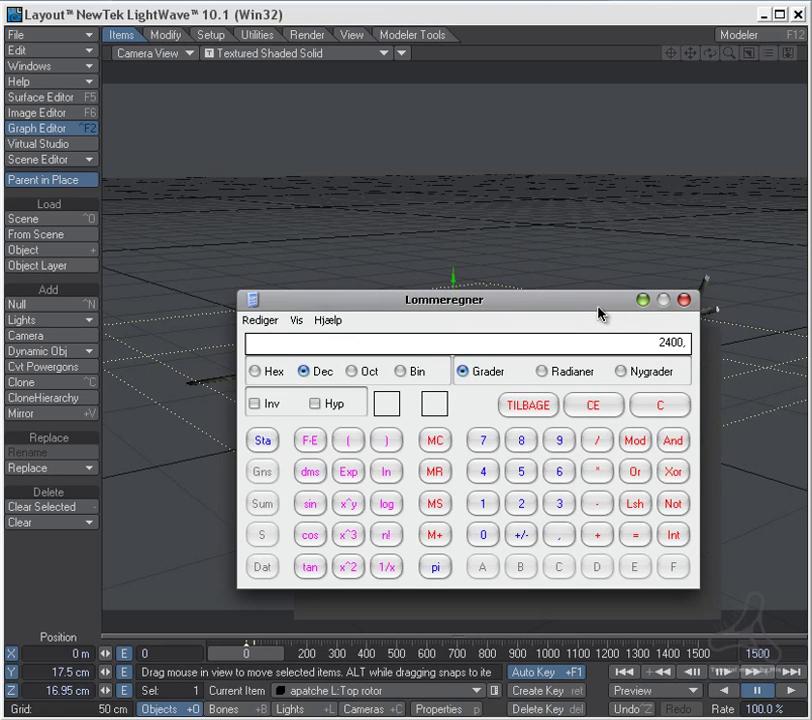
type("*30")
key("Return")
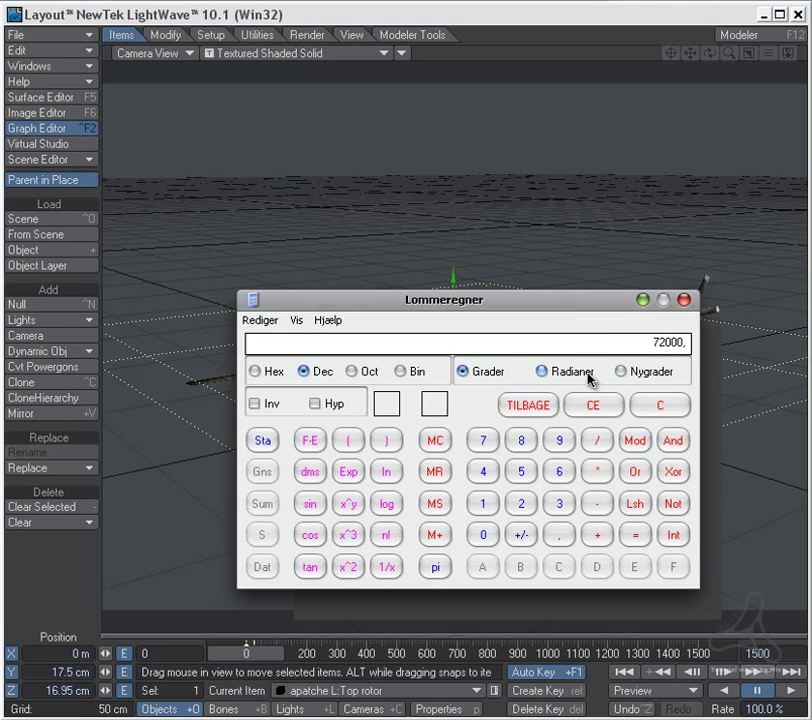
left_click(644, 302)
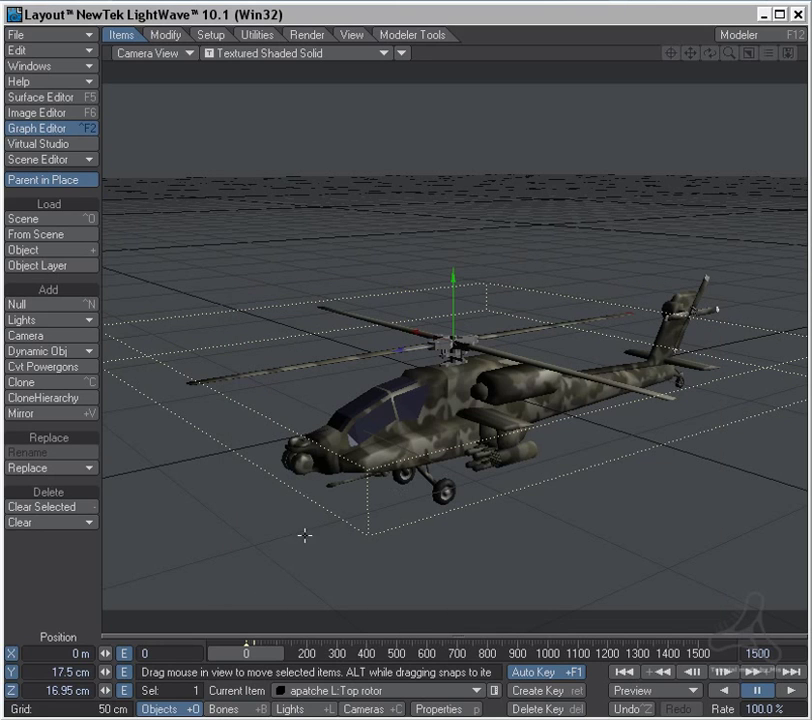
- Reopen the Graph Editor and move the Top rotor's Rotation.H key from frame 25 to frame 750
left_click(87, 130)
left_click_drag(305, 385, 290, 160)
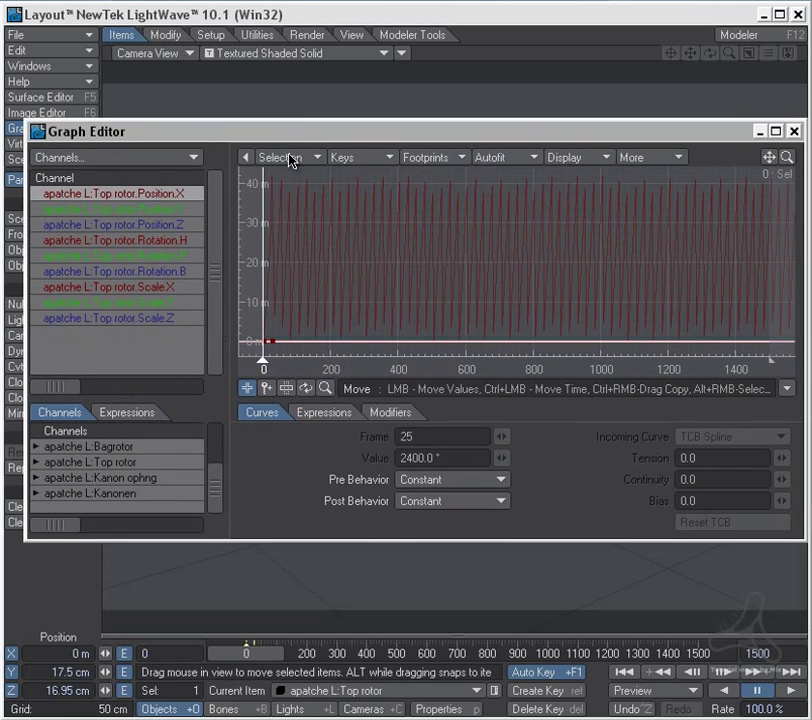
left_click(186, 241)
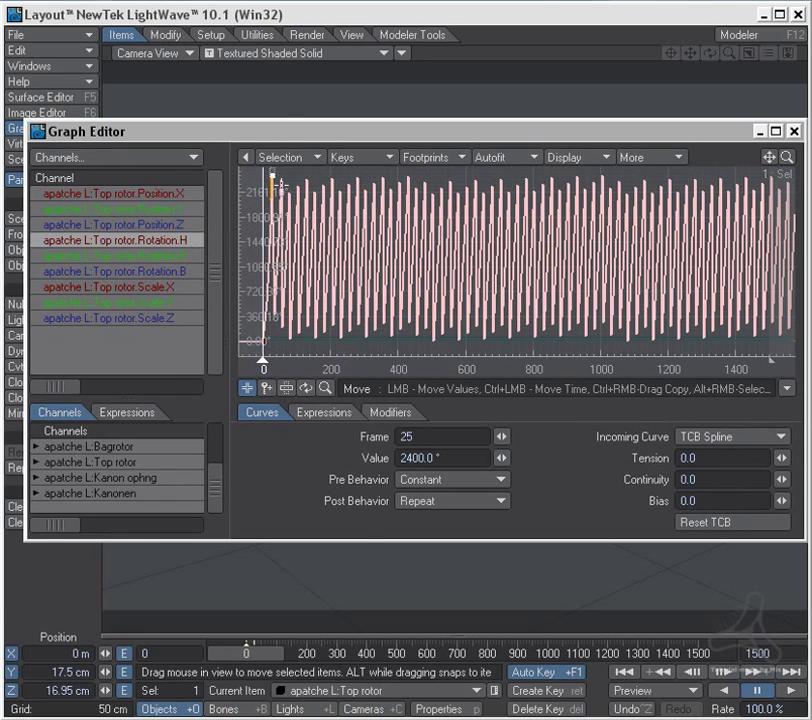
mouse_move(273, 176)
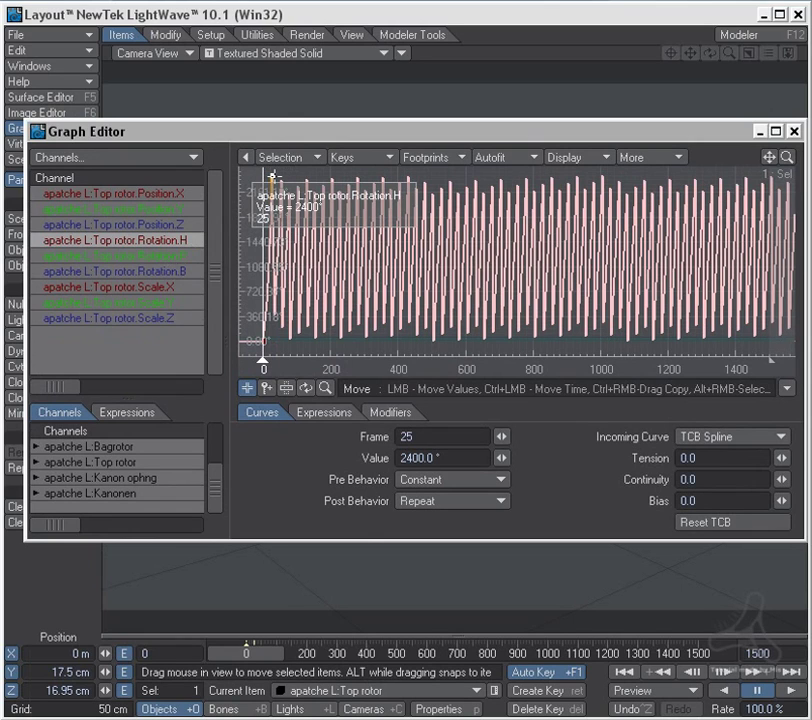
left_click_drag(422, 437, 379, 437)
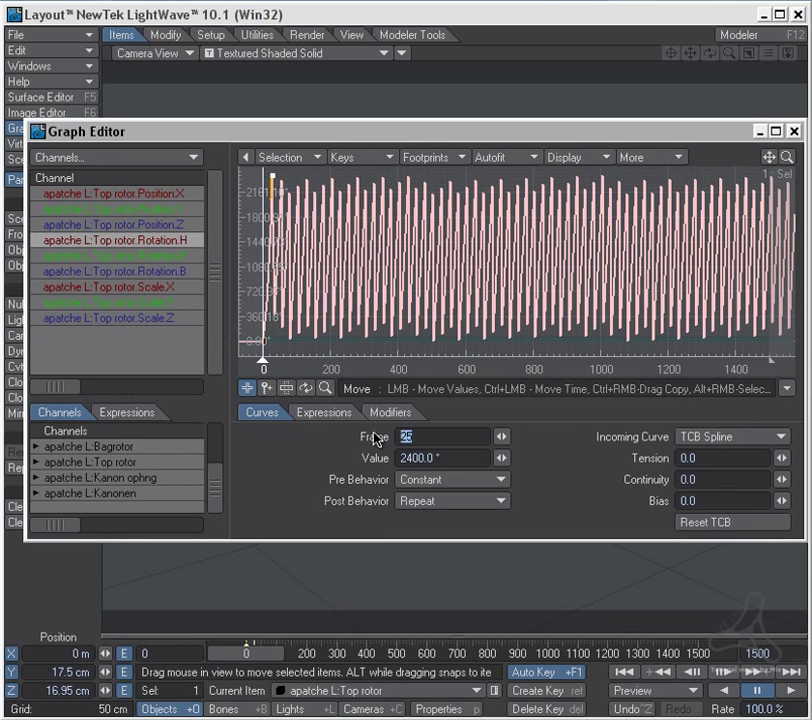
type("750")
key("Tab")
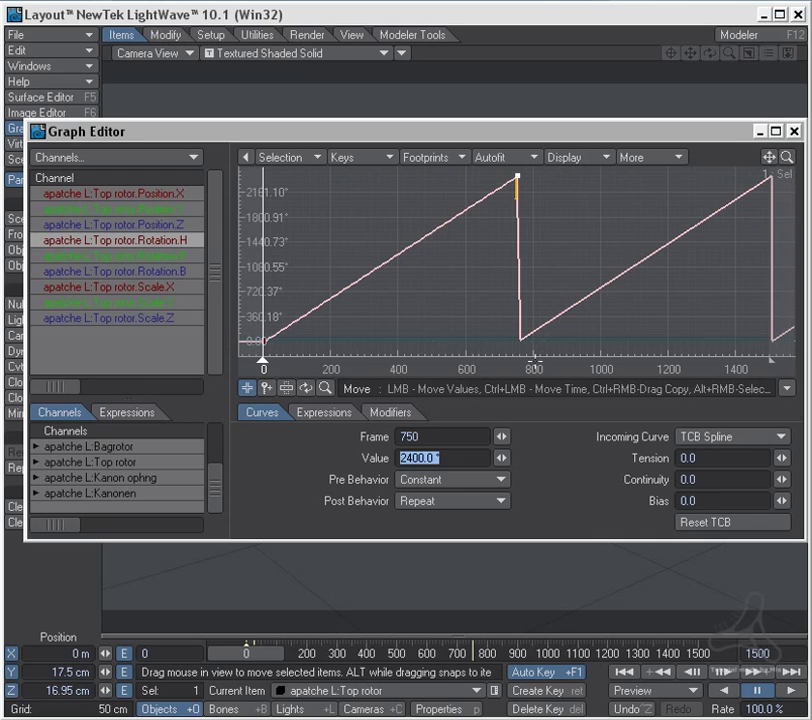
- Set the value of the Rotation.H key at frame 750 to 72000°
left_click_drag(508, 197, 529, 166)
type("72000")
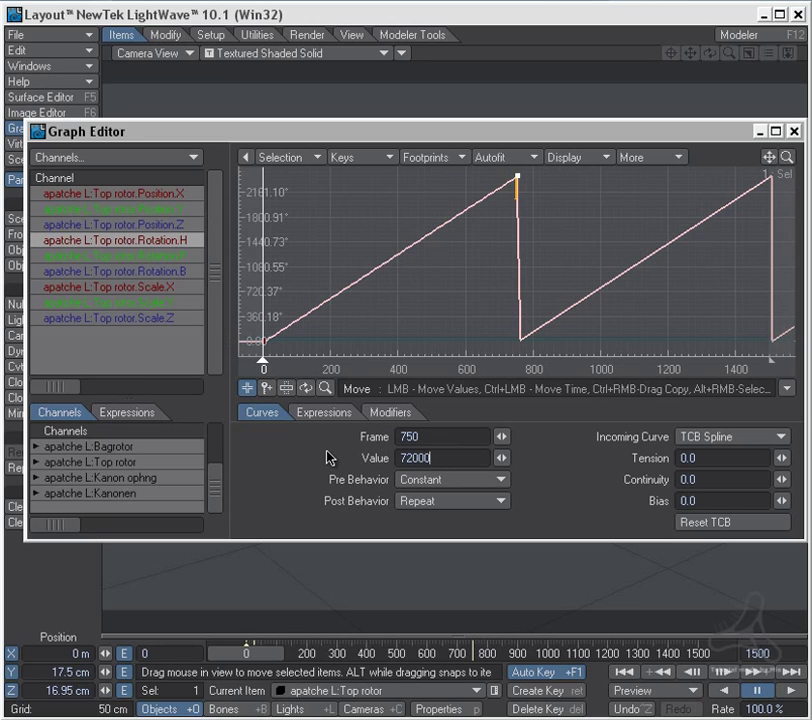
key("Return")
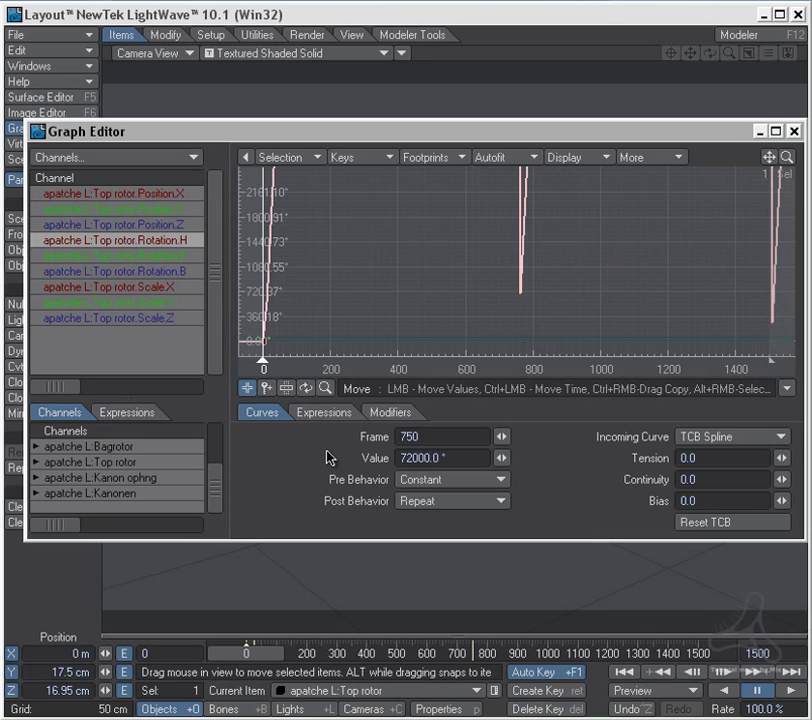
- Change the Post Behavior of the Top rotor's Rotation.H curve to Linear
left_click_drag(787, 157, 798, 202)
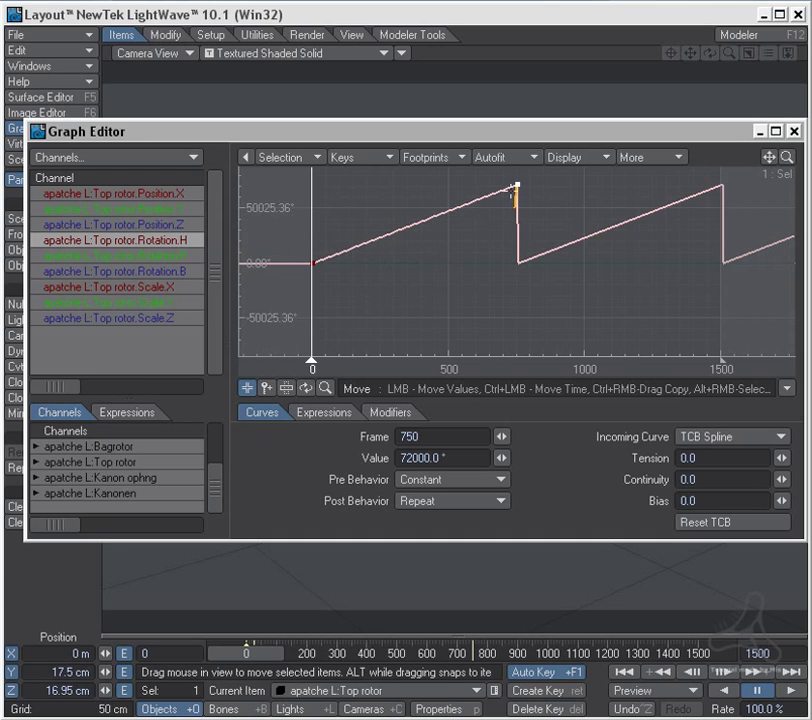
mouse_move(517, 186)
left_click(472, 508)
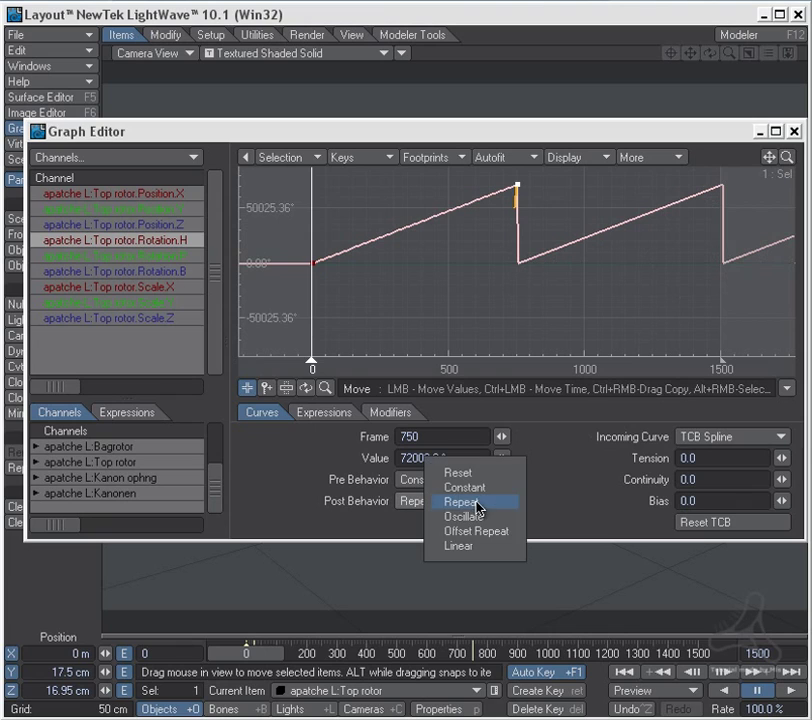
left_click(476, 545)
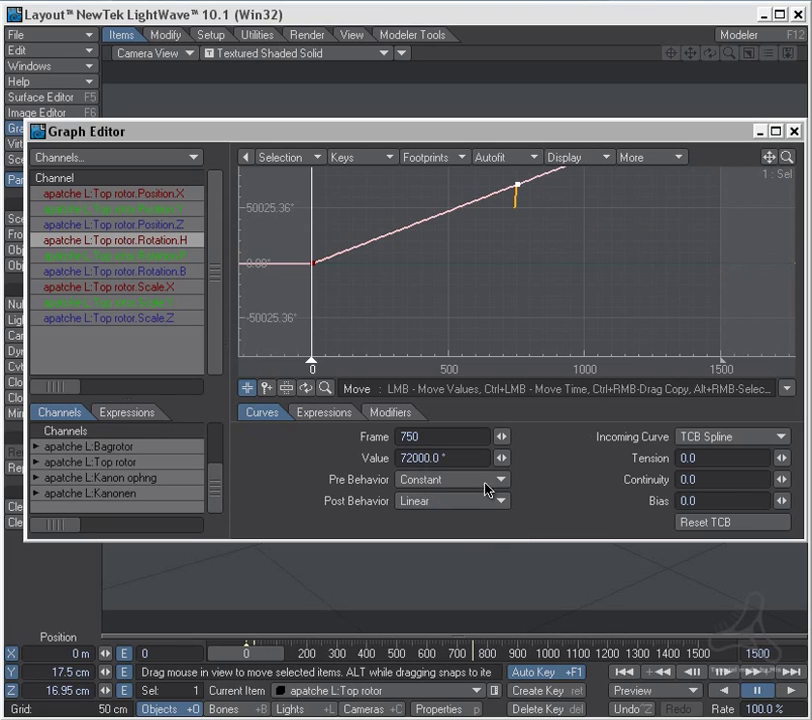
- Set both Rotation.H keys to Bezier Spline and tilt the frame 750 key's handle upward so the curve eases in from frame 0
right_click_drag(313, 286, 550, 185)
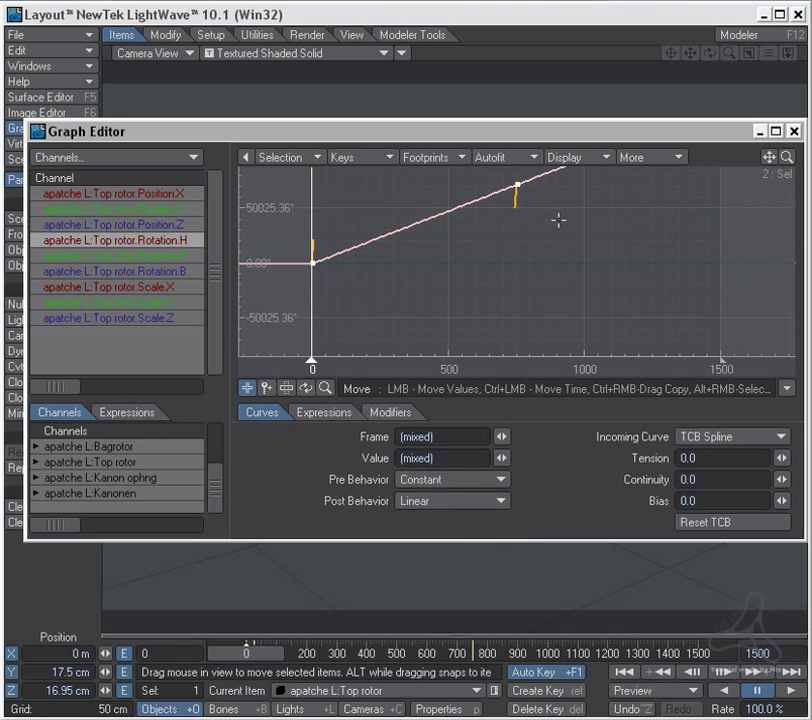
left_click(681, 437)
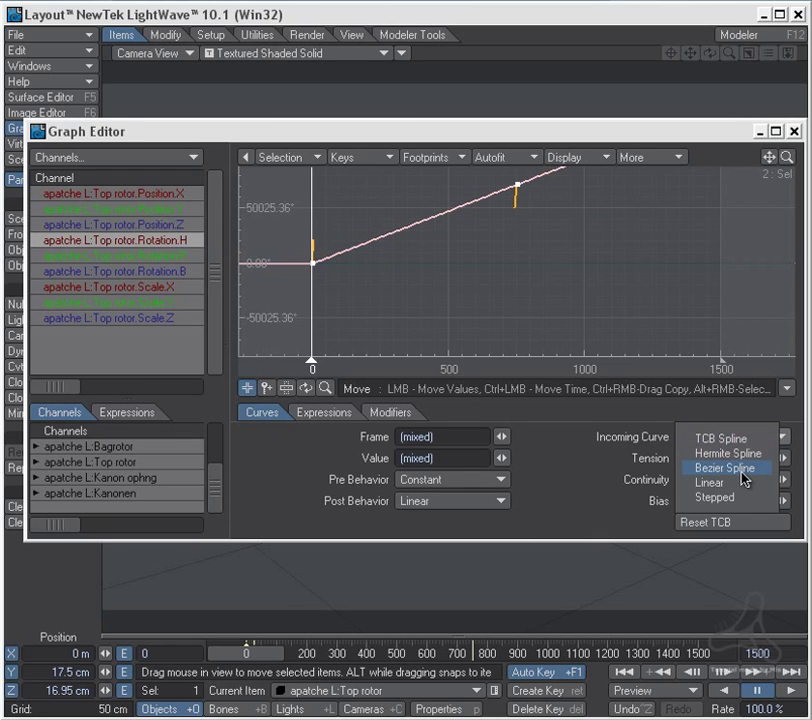
left_click(742, 470)
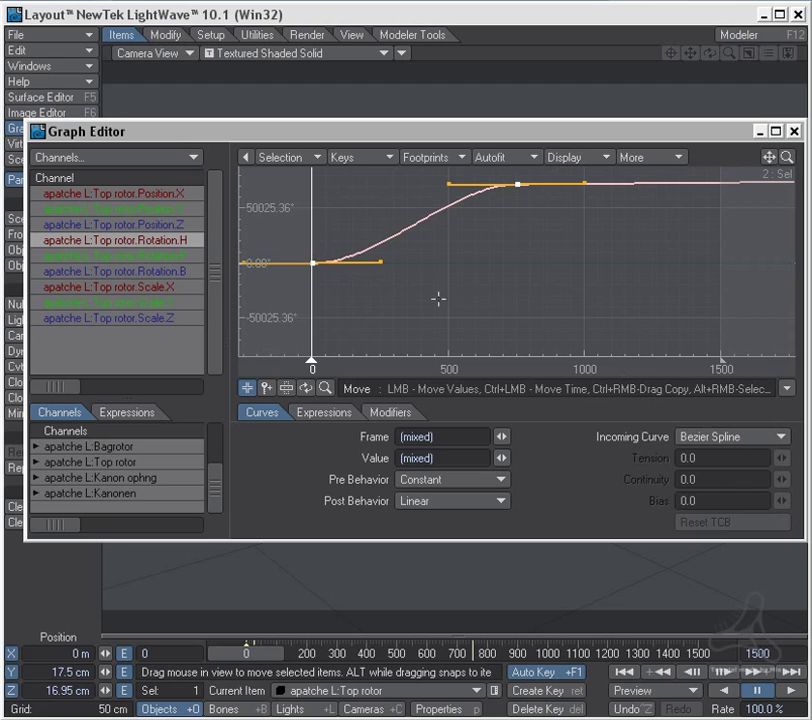
left_click_drag(447, 184, 470, 212)
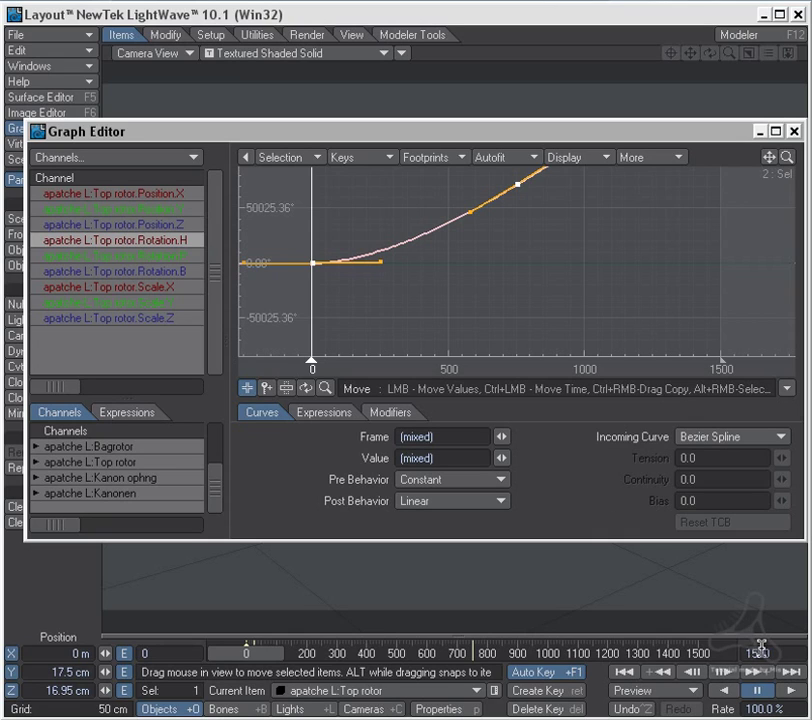
- Go to frame 1500 and activate the Rotate tool in Layout to read the Top rotor's heading there
left_click(720, 663)
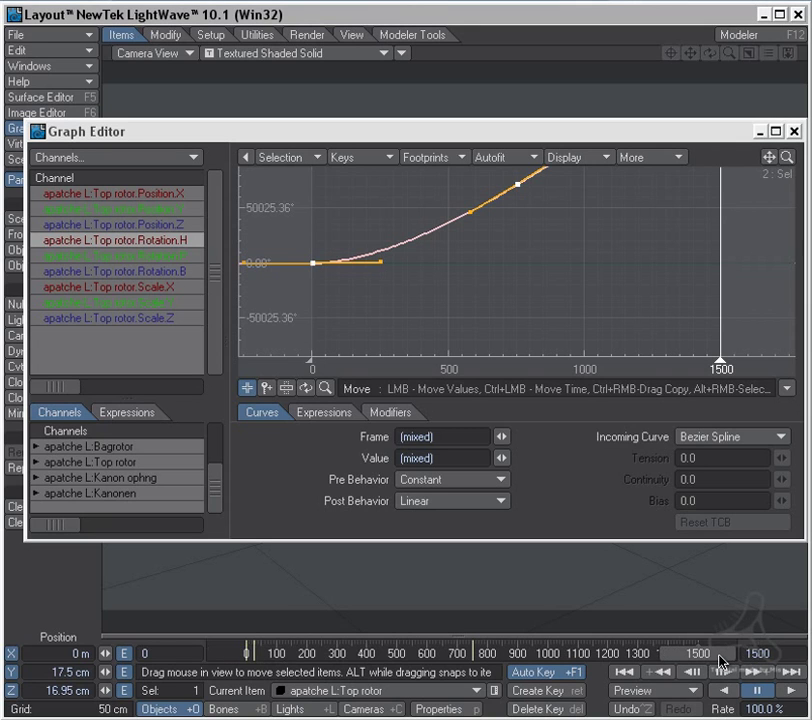
left_click_drag(517, 137, 519, 411)
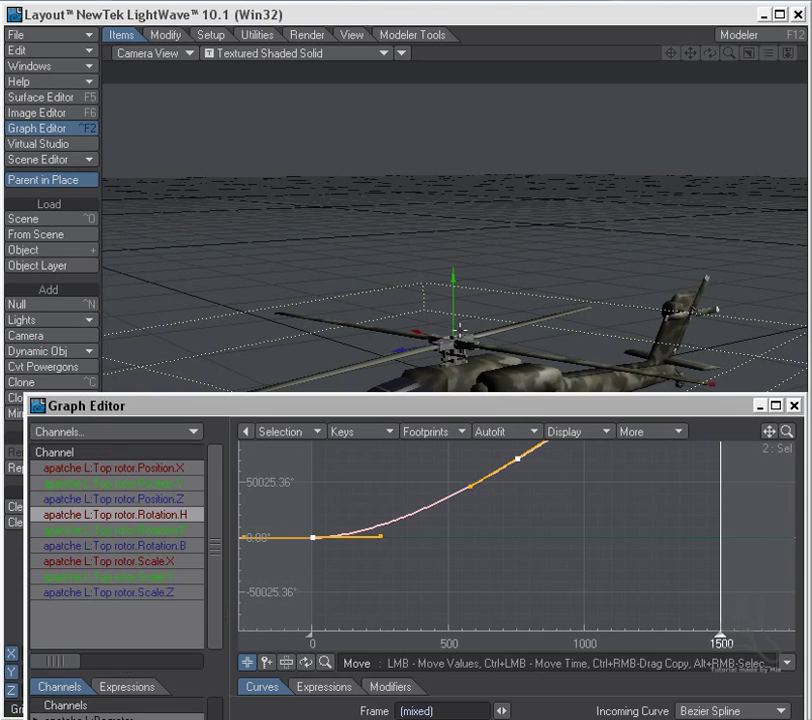
key("y")
left_click_drag(462, 410, 459, 148)
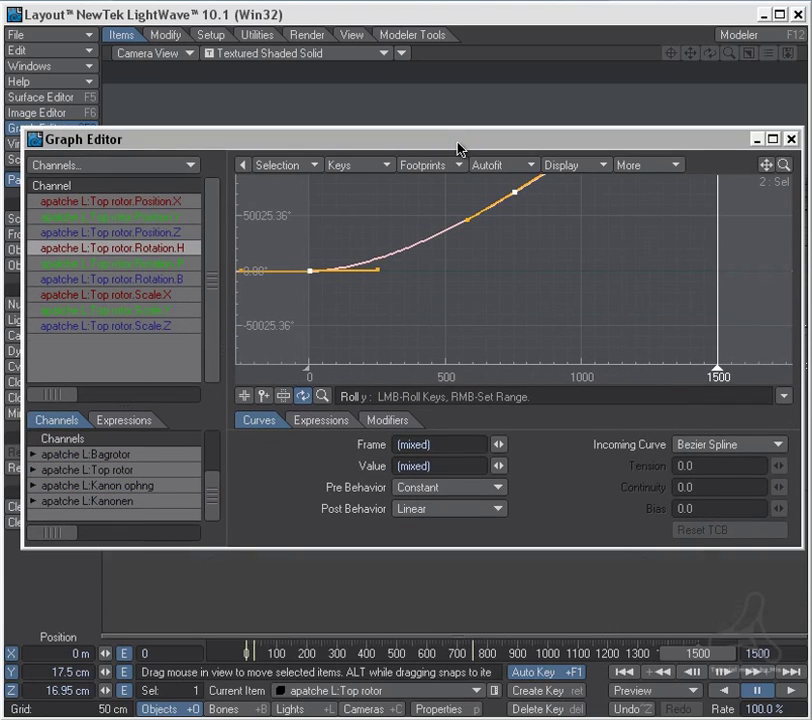
left_click(76, 595)
key("y")
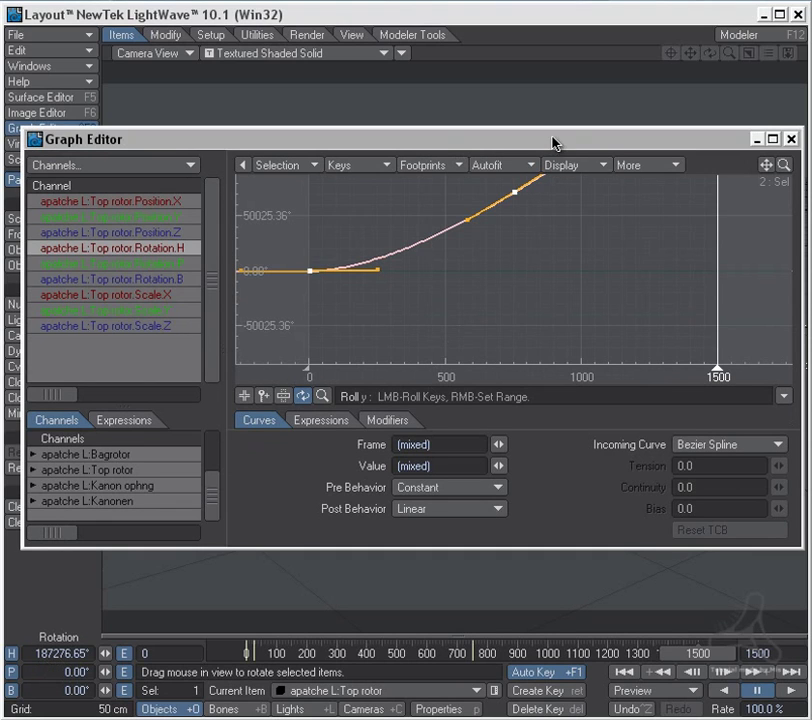
- Return the Graph Editor to its Move mode and select only the Rotation.H key at frame 750
left_click_drag(555, 143, 551, 165)
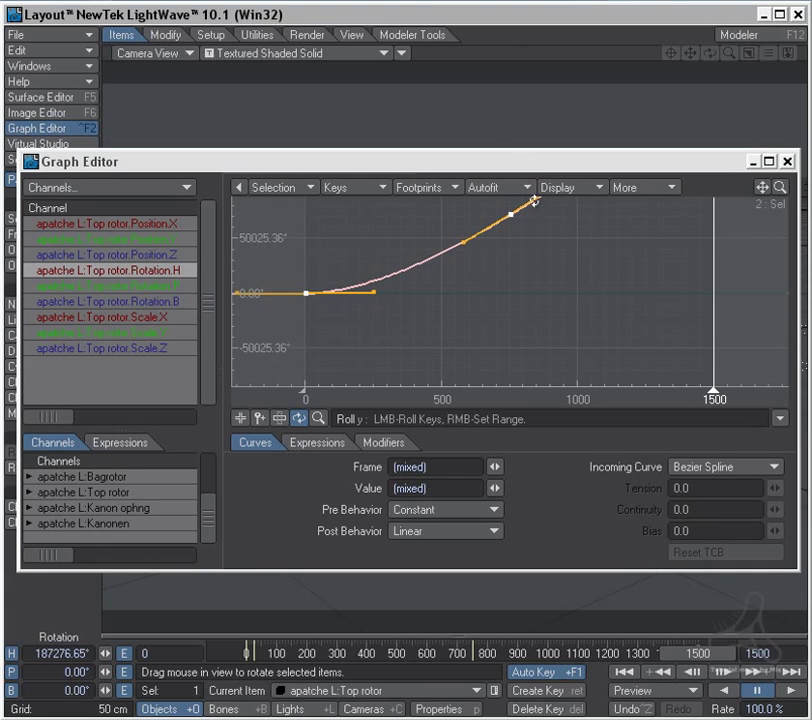
right_click(535, 201)
left_click(362, 112)
right_click(541, 252)
key("m")
key("t")
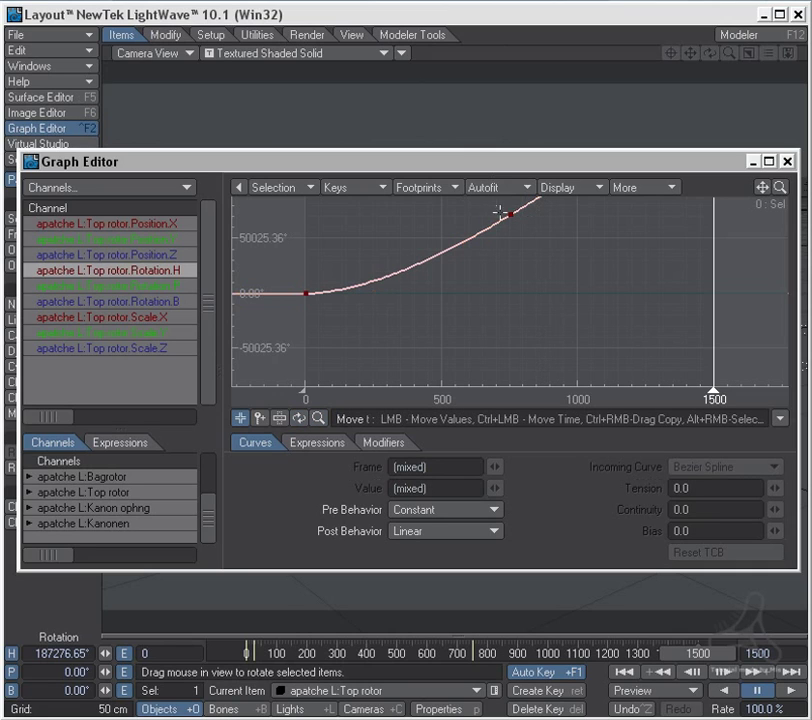
left_click(510, 214)
left_click_drag(781, 189, 563, 257)
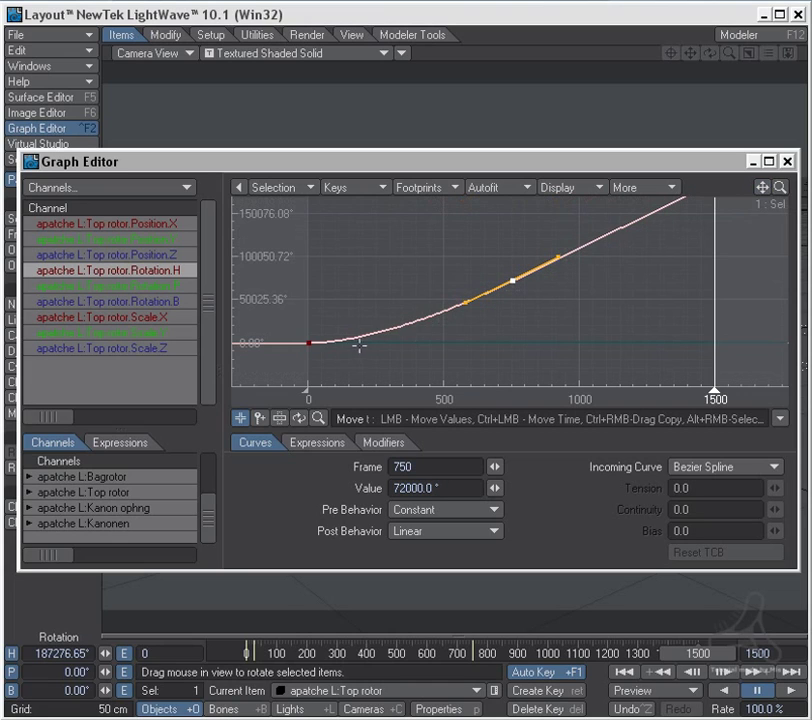
- Lengthen the frame 0 key's outgoing handle almost flat and lower the frame 750 key's handle for a gentler slope, closing the curve editor
left_click(308, 343)
left_click_drag(374, 343, 494, 338)
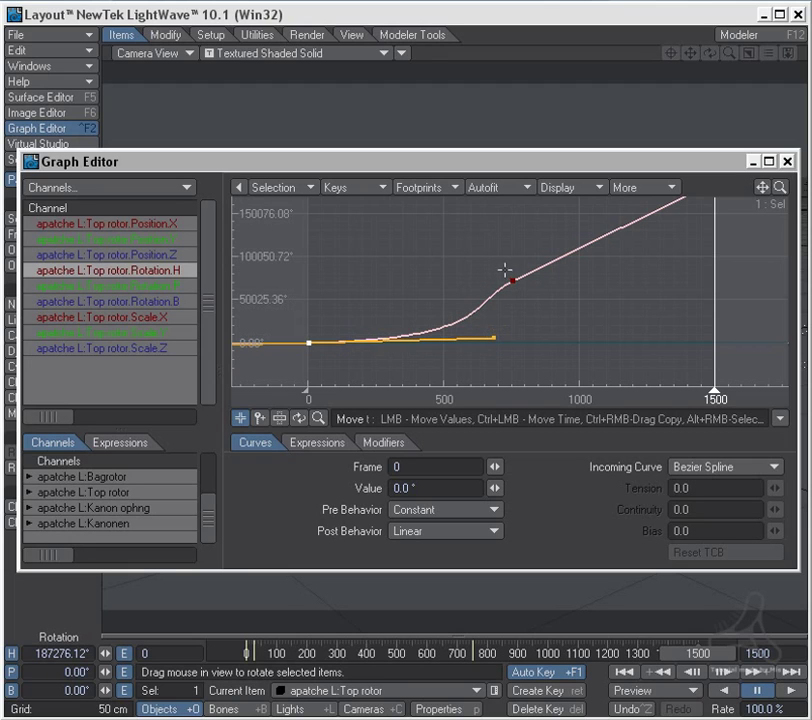
left_click(512, 281)
left_click_drag(559, 258, 566, 266)
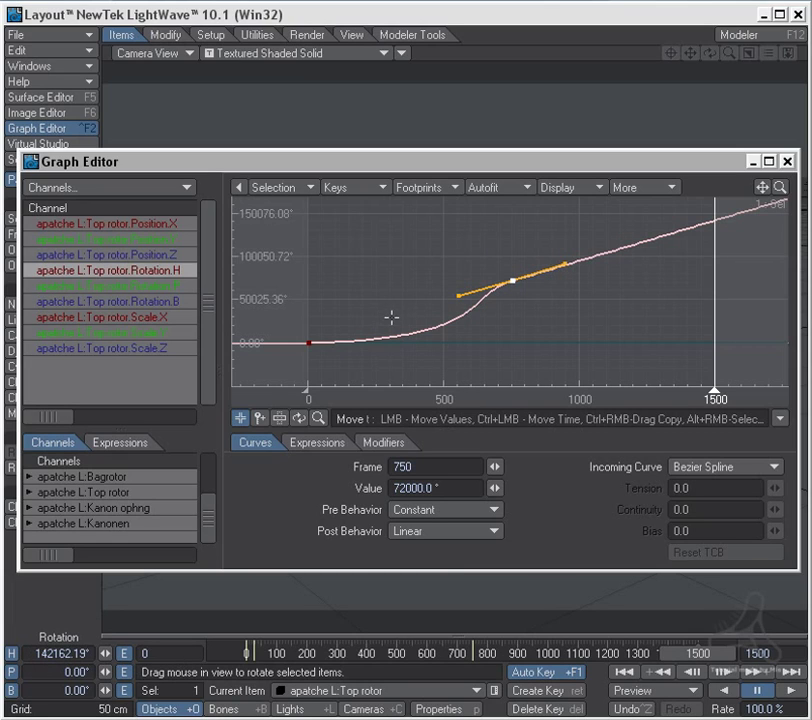
mouse_move(310, 343)
mouse_move(513, 281)
left_click(788, 161)
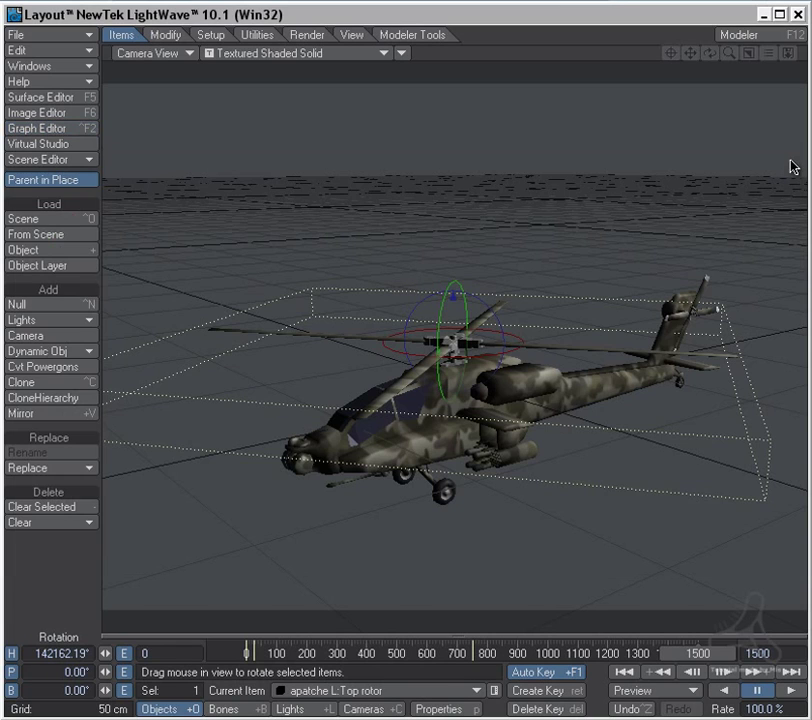
- Play the animation from frame 0 to check the Top rotor's acceleration, stop it and return to frame 0
left_click(227, 658)
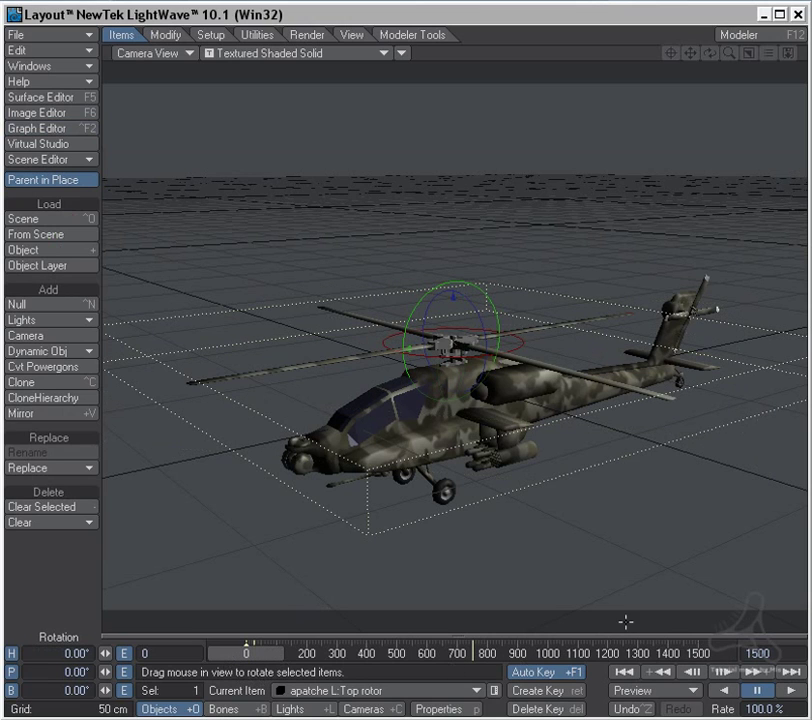
left_click(791, 694)
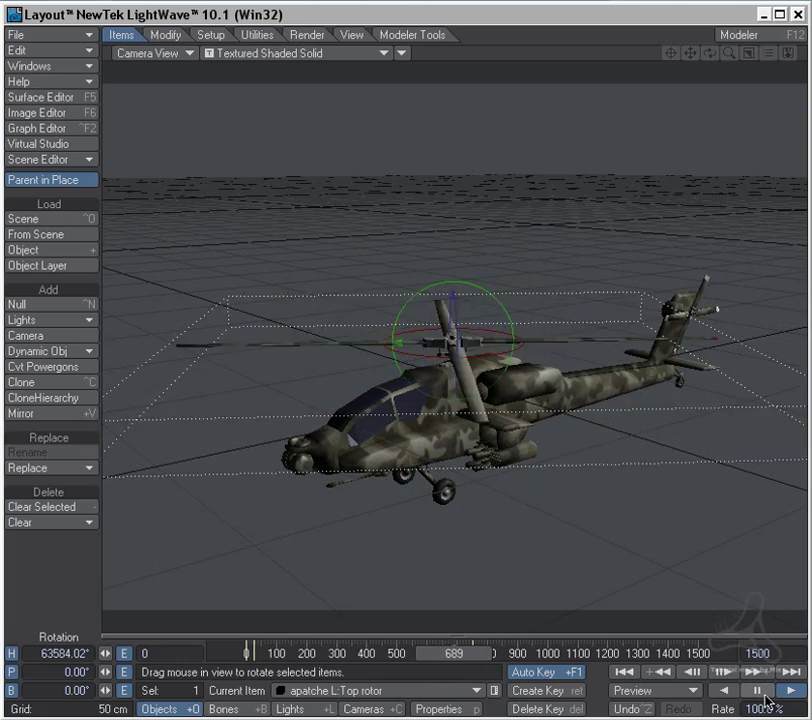
left_click(757, 690)
left_click_drag(447, 654, 245, 654)
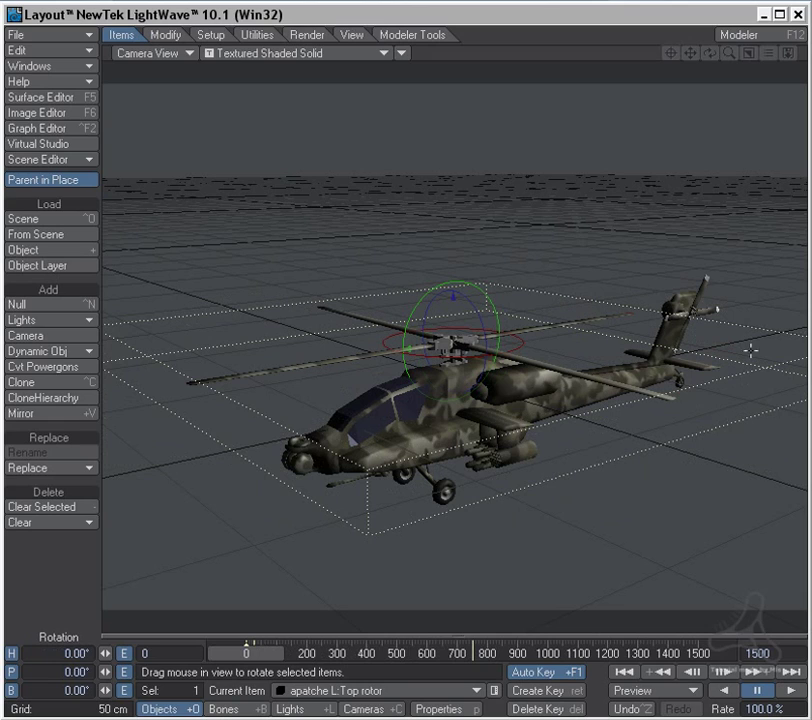
- Select the Bagrotor tail rotor and add an Expression modifier in its Motion Options
key("Up")
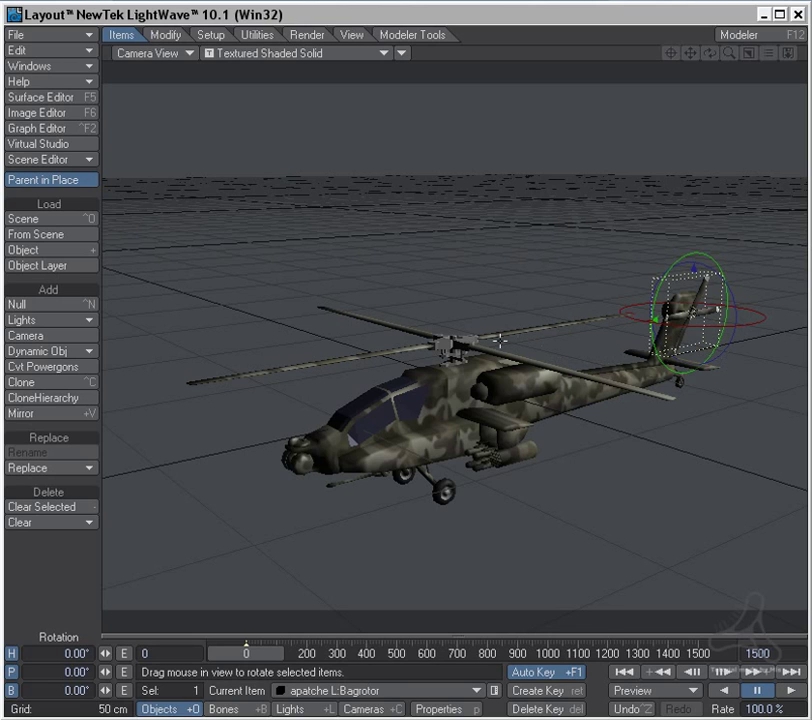
key("m")
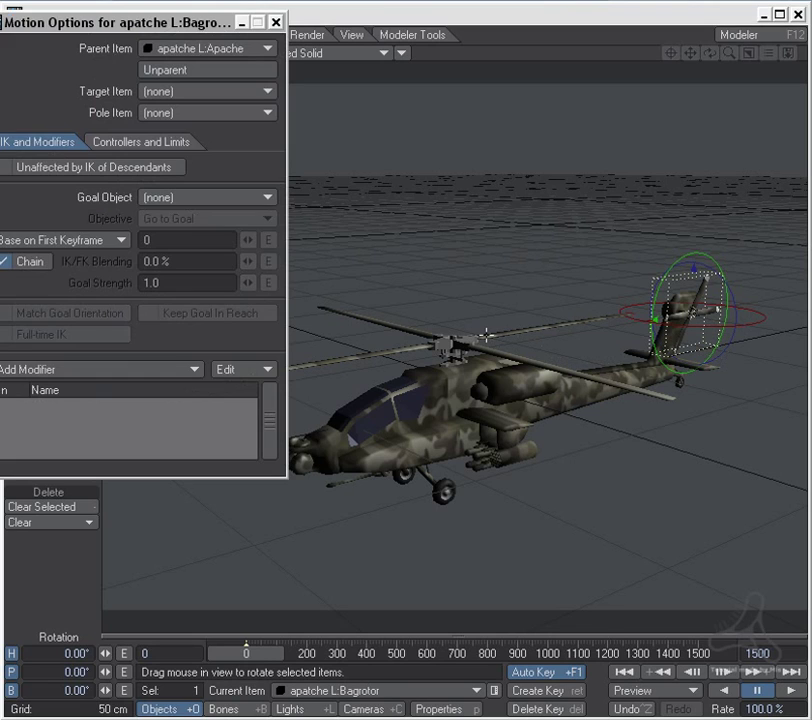
left_click_drag(195, 32, 519, 85)
left_click(497, 428)
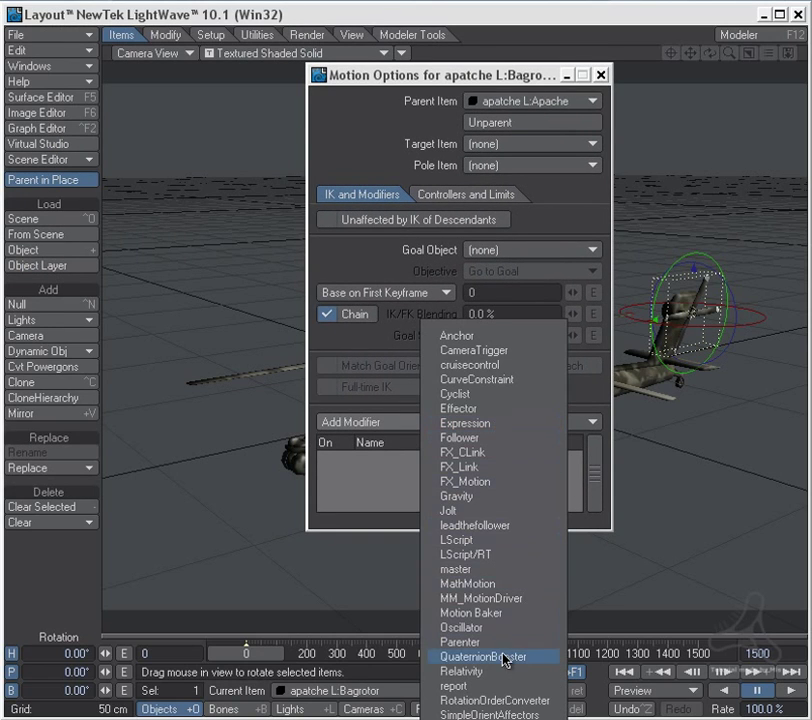
left_click(490, 424)
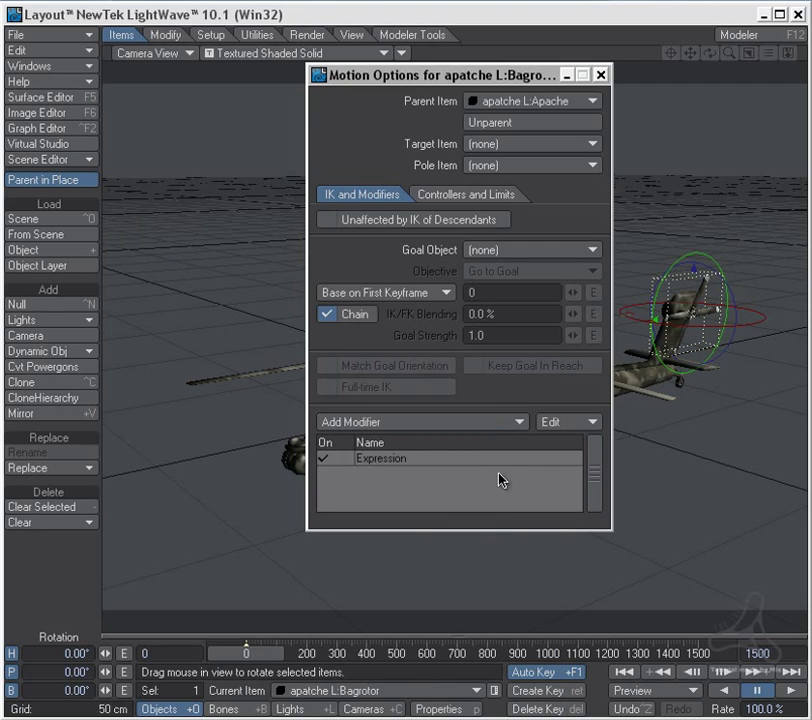
- Open the Expression modifier's settings and set its channel to Rotation.P
double_click(478, 460)
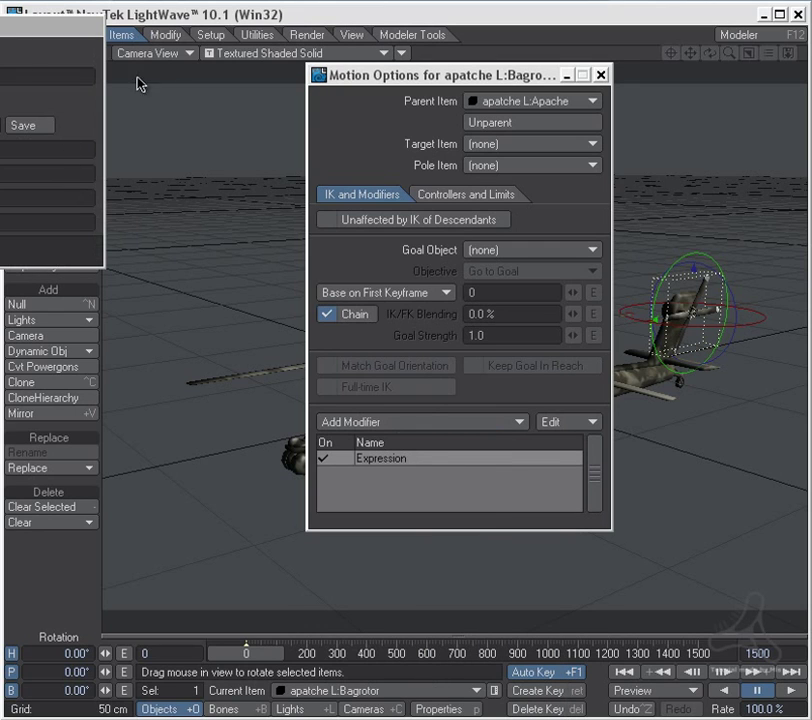
left_click_drag(2, 22, 604, 141)
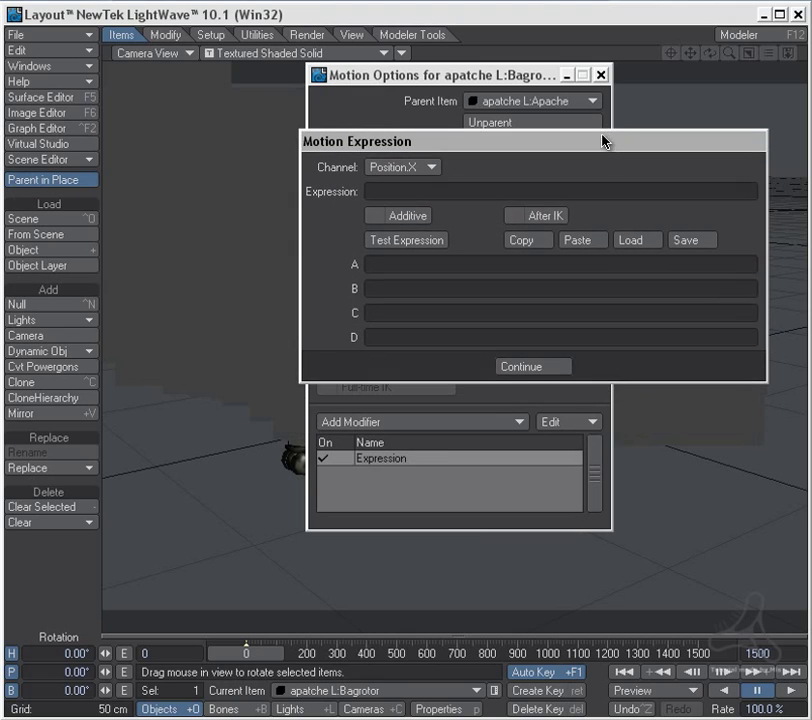
left_click(430, 172)
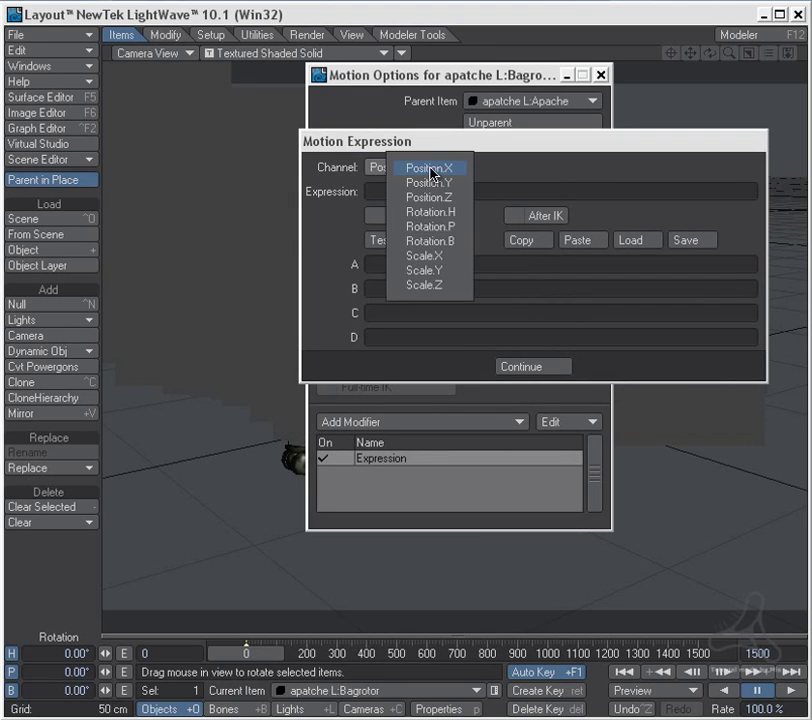
left_click(452, 227)
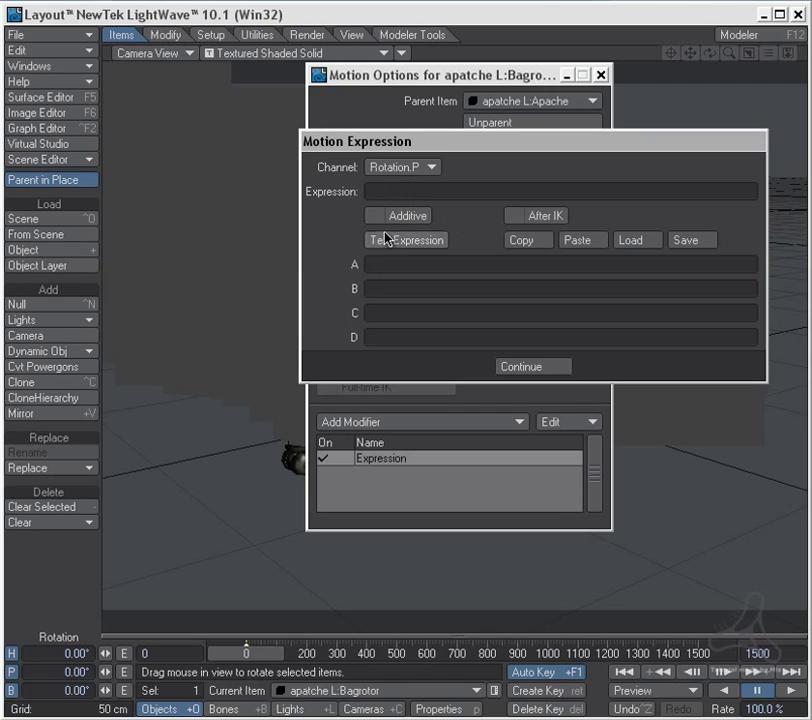
- Enter the expression [apatche L:Top rotor.Rotation.H] * 6, test it, accept it and close the Motion Options
left_click(403, 191)
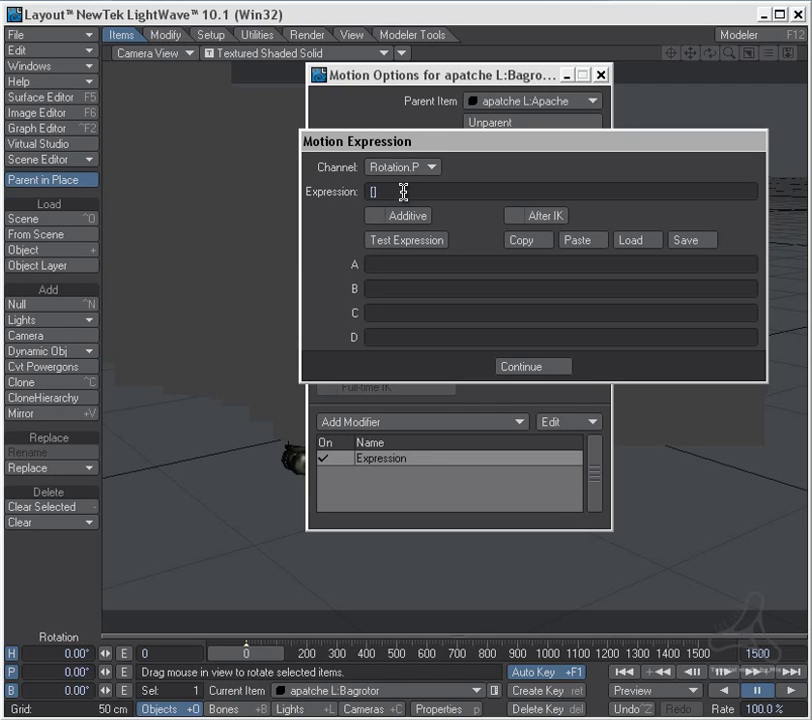
type("[apa")
type("tche")
type(" L")
type(":Top rotor")
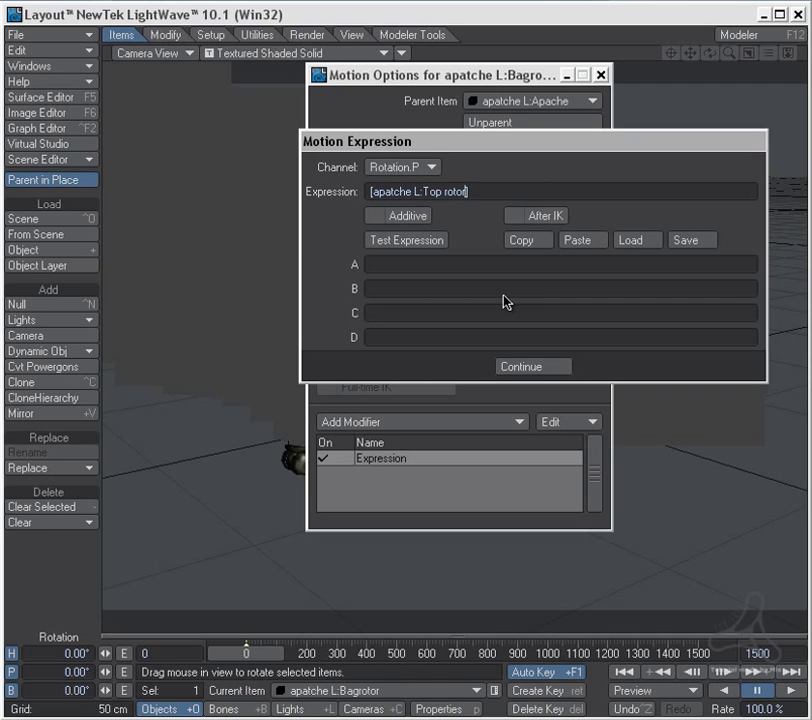
type(".Rotation.H")
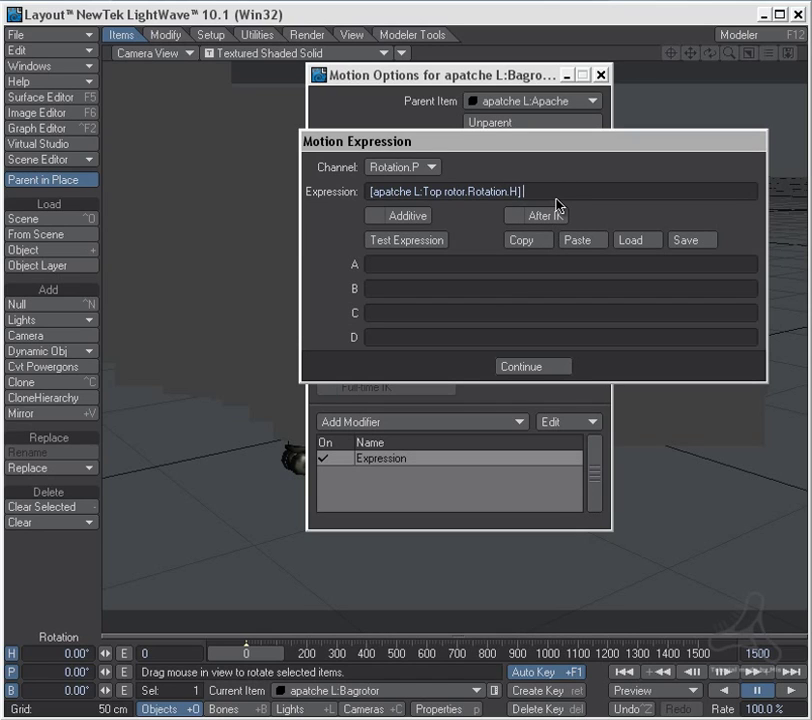
type("*")
left_click(428, 242)
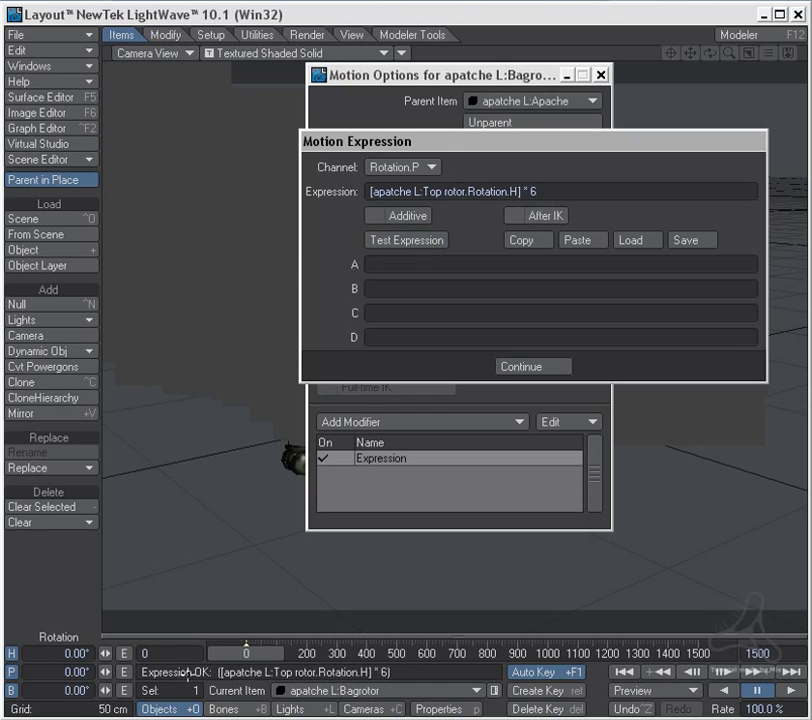
left_click(521, 368)
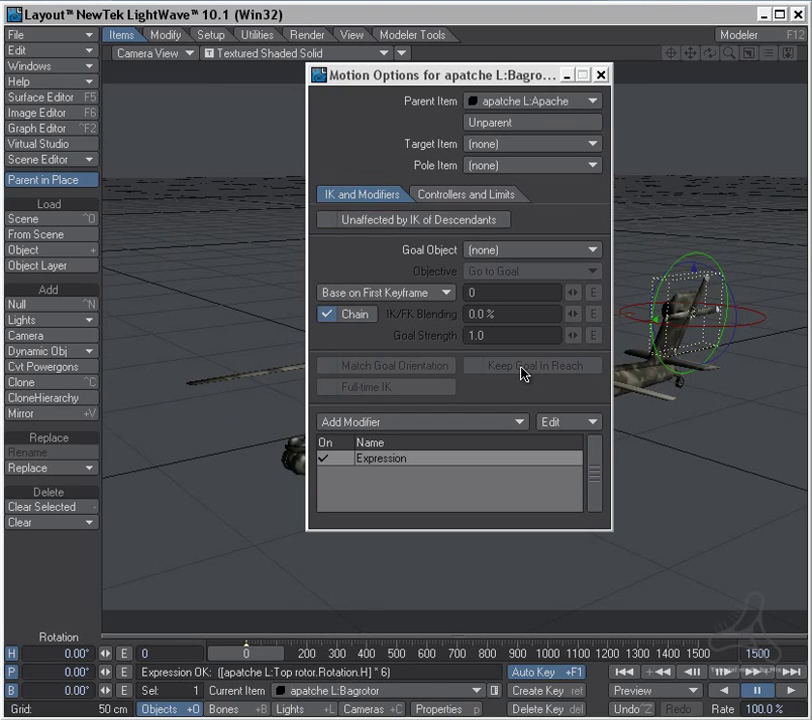
left_click(601, 75)
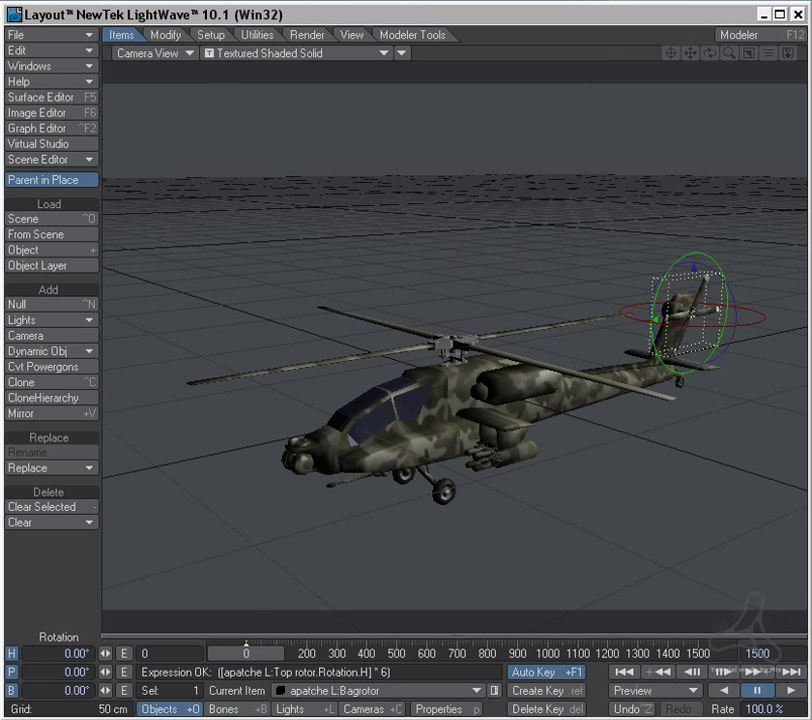
- Play back the animation to check both rotors, and render frame 558 through the camera as a test
left_click(787, 690)
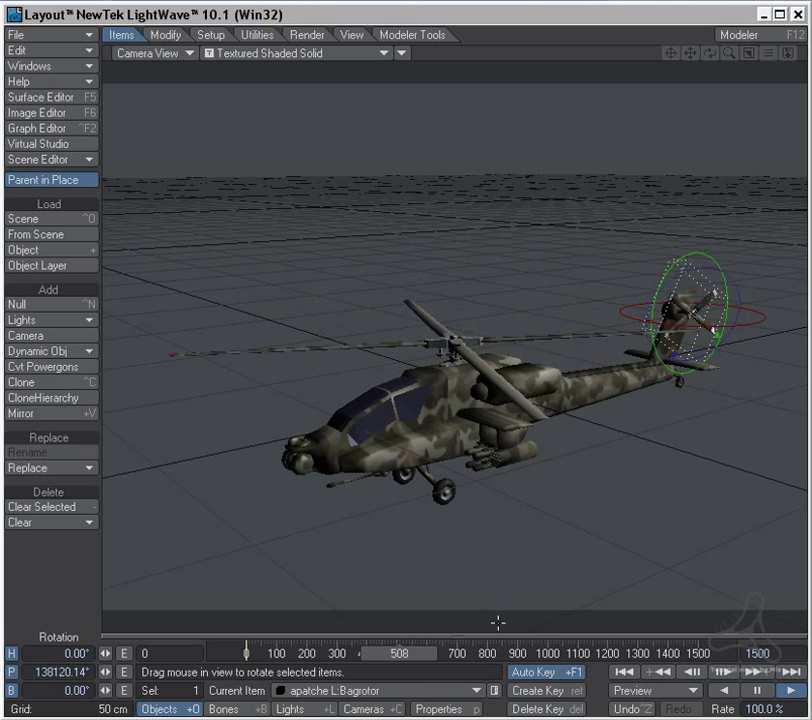
left_click(435, 658)
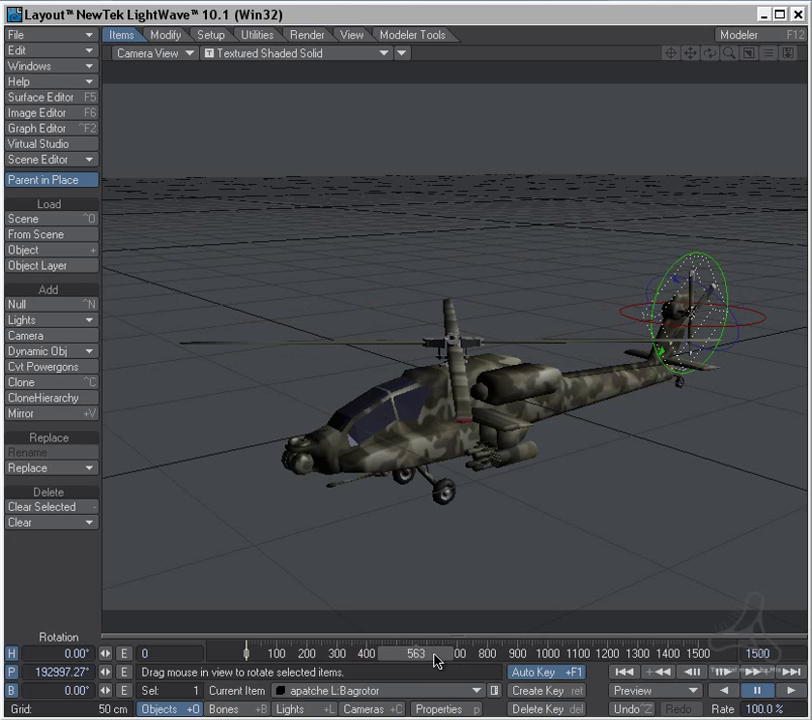
left_click(395, 709)
left_click(412, 657)
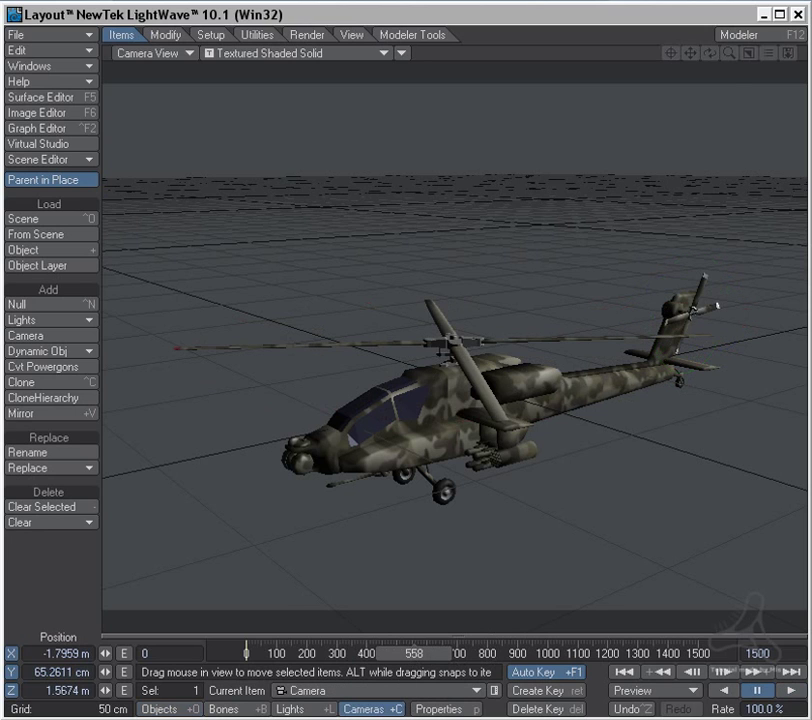
key("F9")
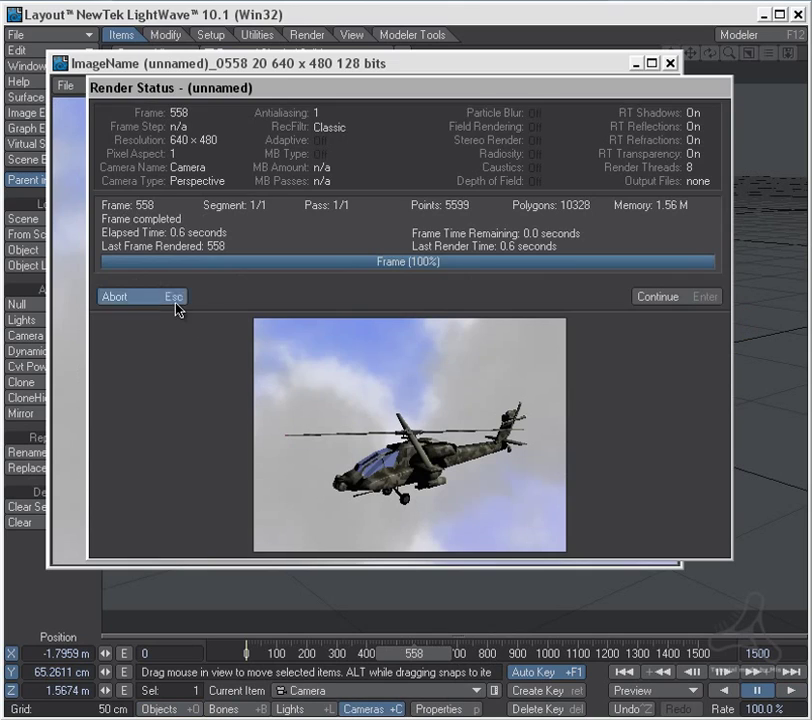
left_click(176, 300)
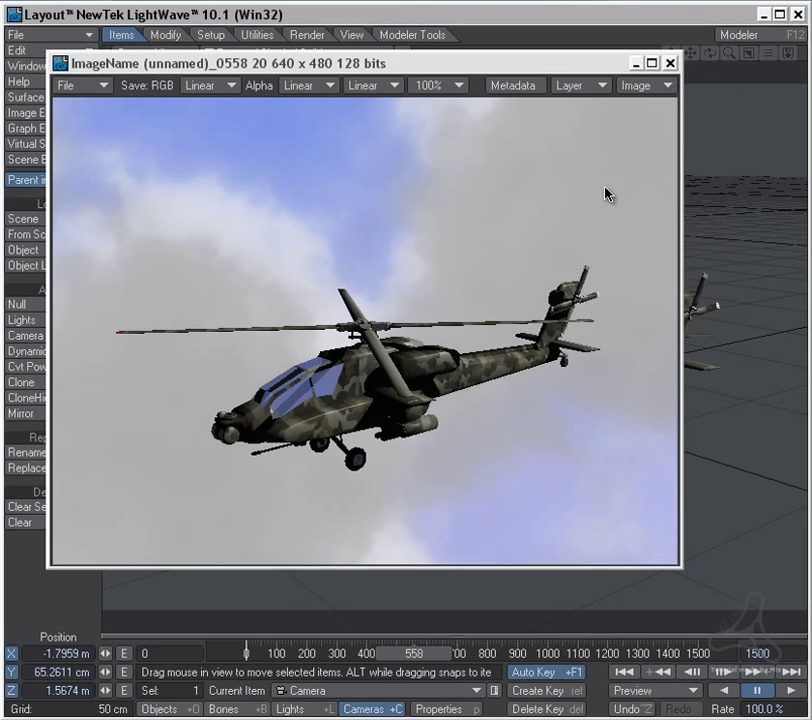
left_click(670, 62)
- Set the camera's Antialiasing to 5 and enable Adaptive Sampling with Threshold 0.04 and Oversample 0.6
left_click(440, 709)
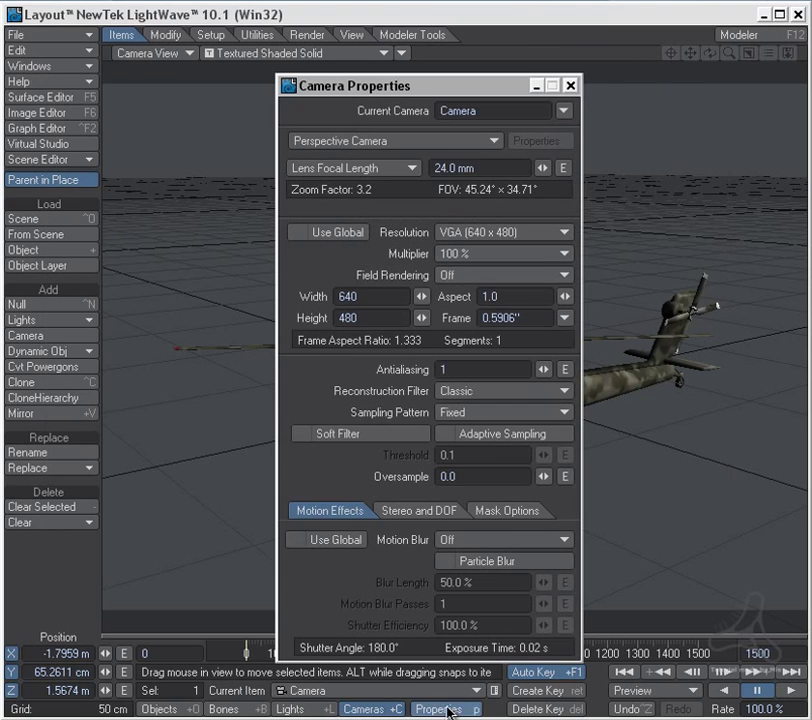
left_click_drag(393, 89, 437, 74)
left_click(521, 352)
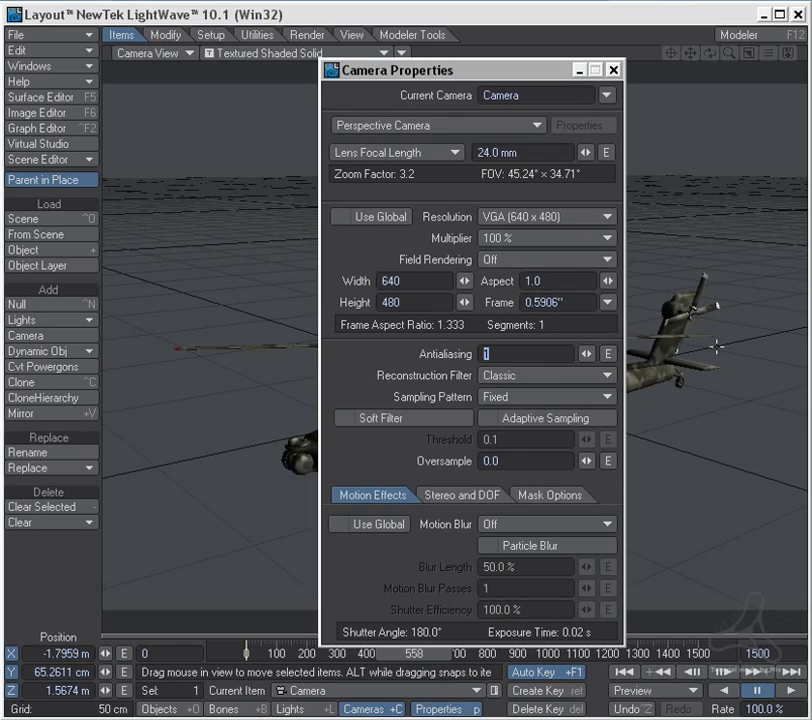
type("5")
key("Tab")
left_click(568, 423)
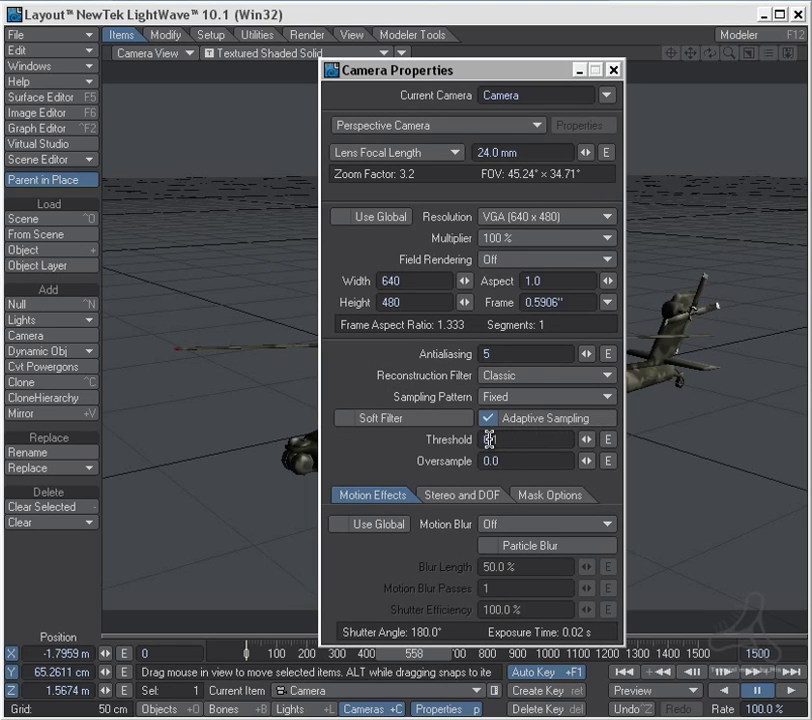
left_click_drag(492, 439, 526, 445)
type("04")
key("Tab")
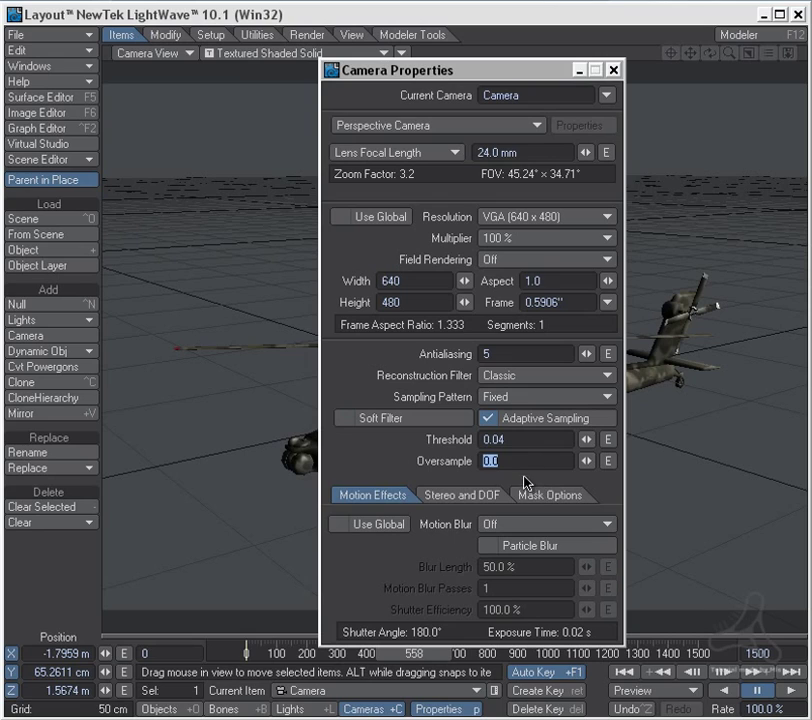
left_click(532, 460)
- Set the camera's Motion Blur to Photoreal with 5 motion blur passes and close the Camera Properties
left_click(515, 524)
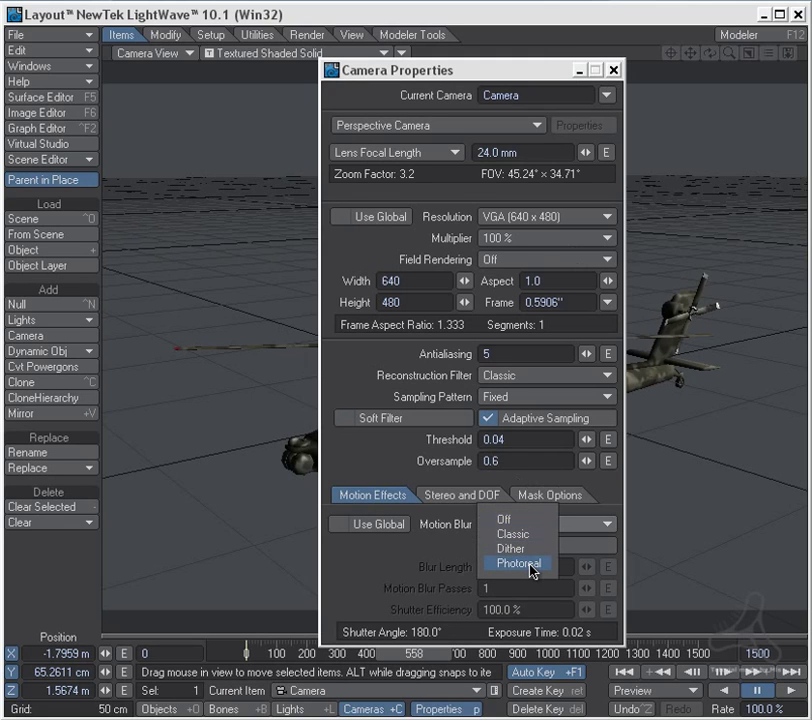
left_click(531, 566)
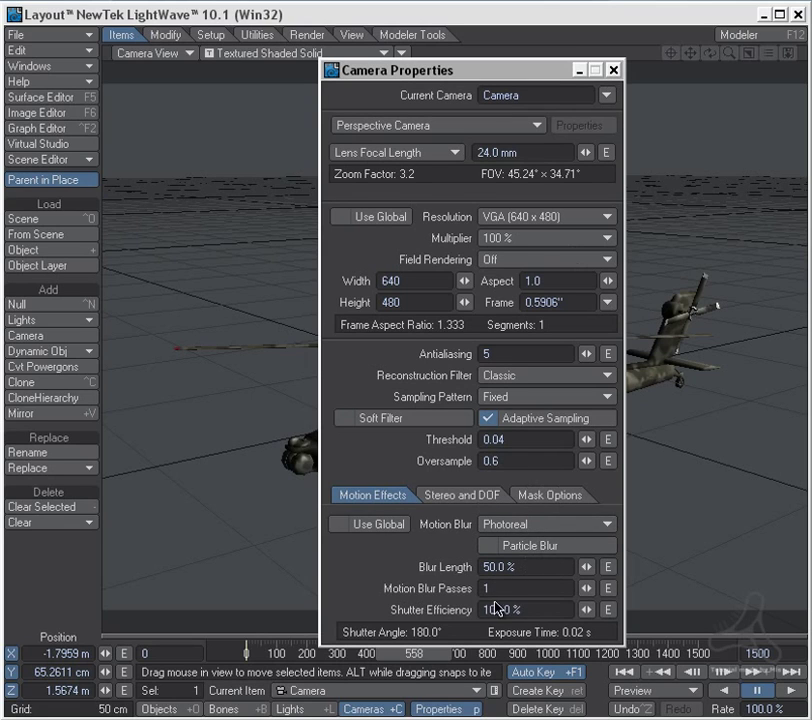
left_click(515, 589)
type("5")
key("Tab")
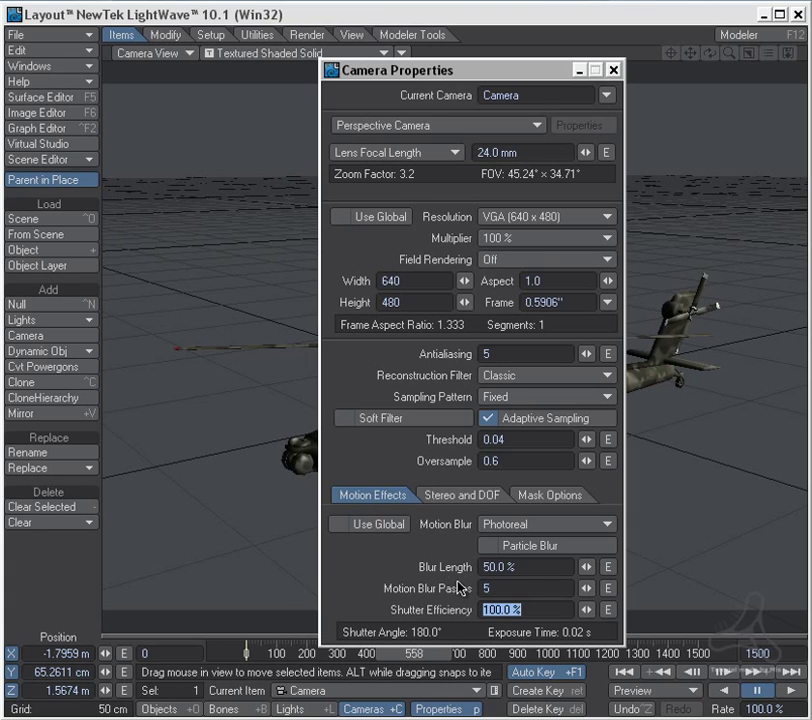
left_click(613, 70)
- Render frame 558 with motion blur, inspect the blurred rotors in the image and put the image window away
key("F9")
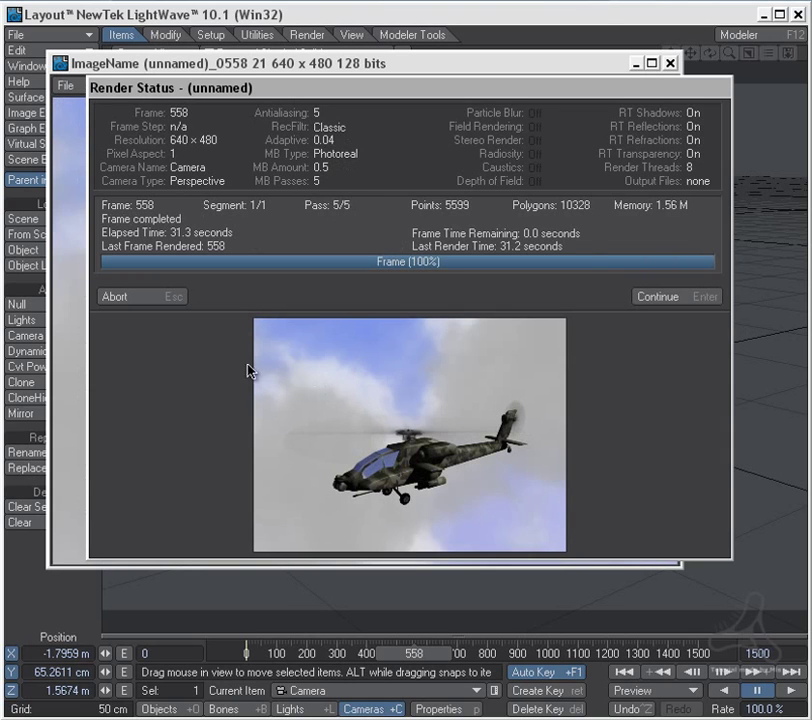
left_click(174, 297)
left_click_drag(430, 64, 454, 70)
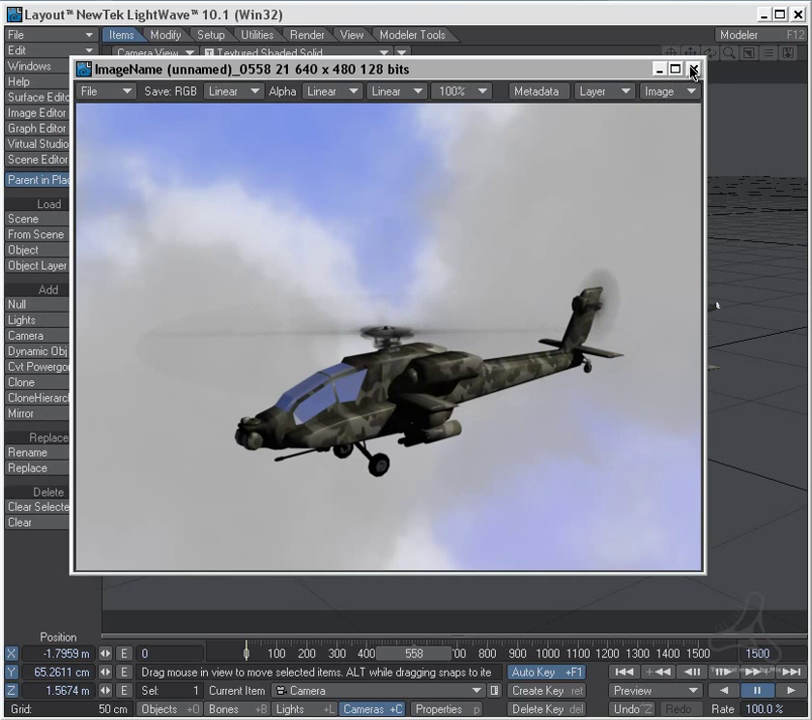
left_click(657, 70)
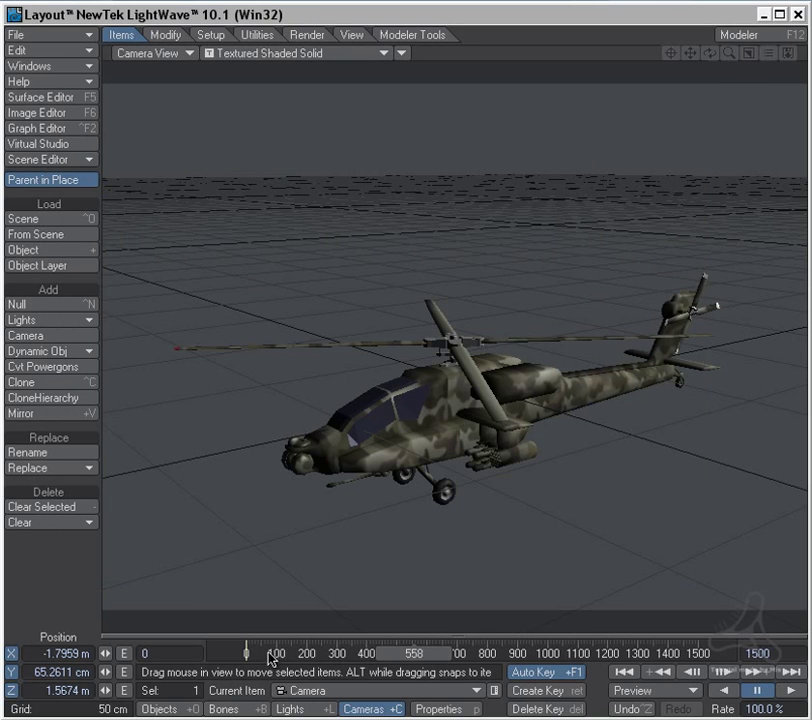
- Go to frame 44 and render it through the camera to check the motion blur early in the rotor's acceleration
left_click(270, 655)
mouse_move(268, 660)
left_mouse_down()
mouse_move(249, 660)
mouse_move(275, 660)
left_mouse_up()
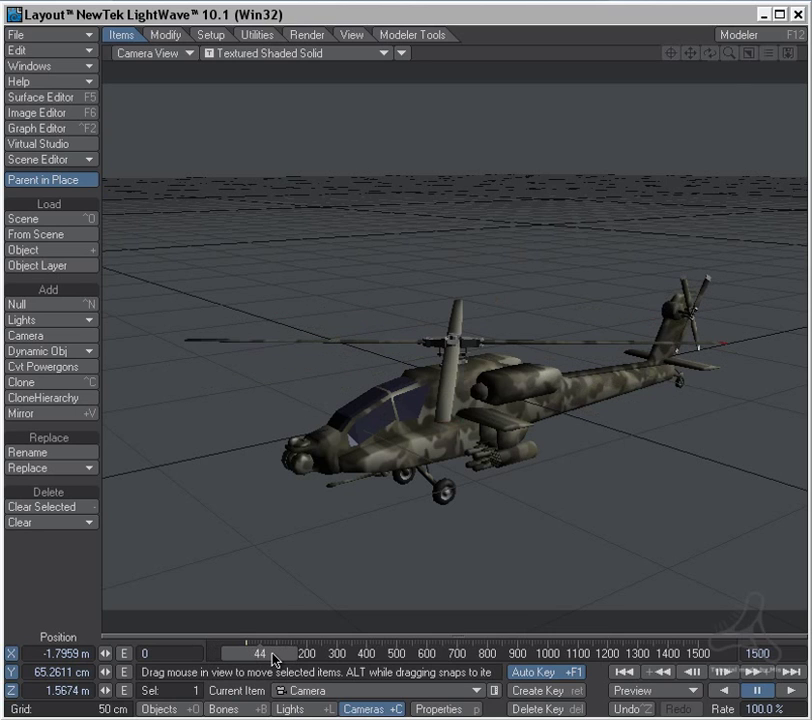
key("F9")
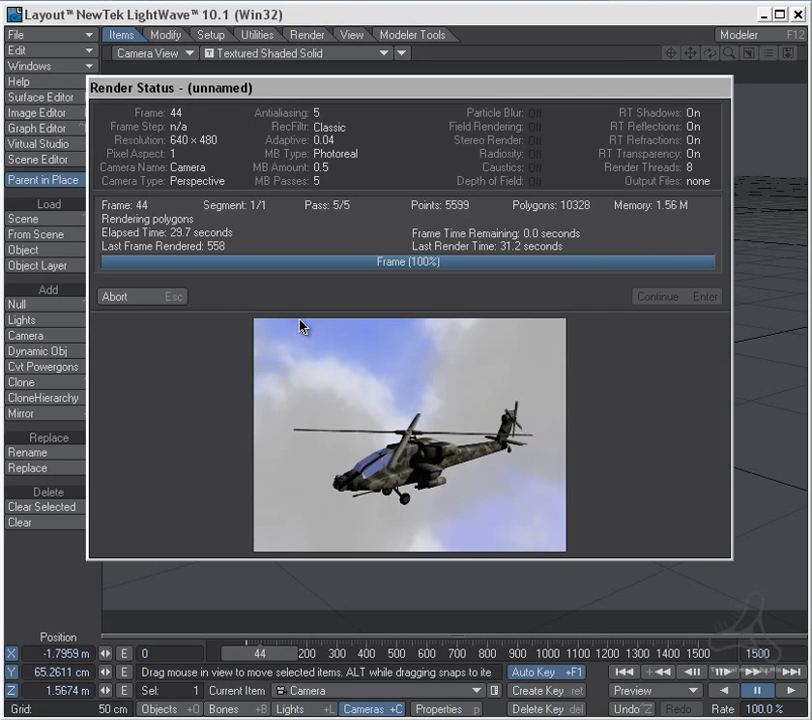
left_click(172, 298)
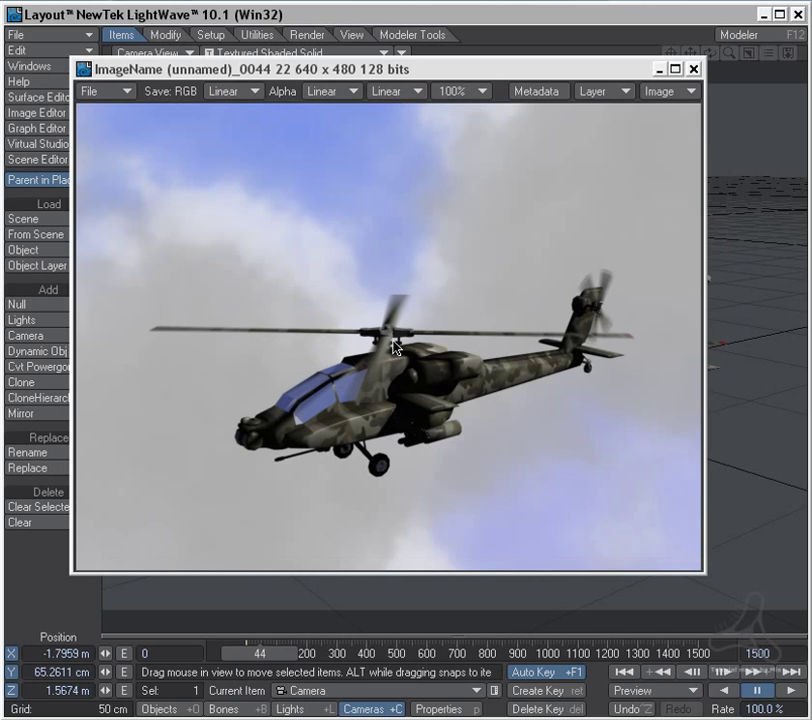
- Render frame 190 through the camera and inspect the blur on both rotors in the image
left_click_drag(285, 662, 330, 662)
key("F9")
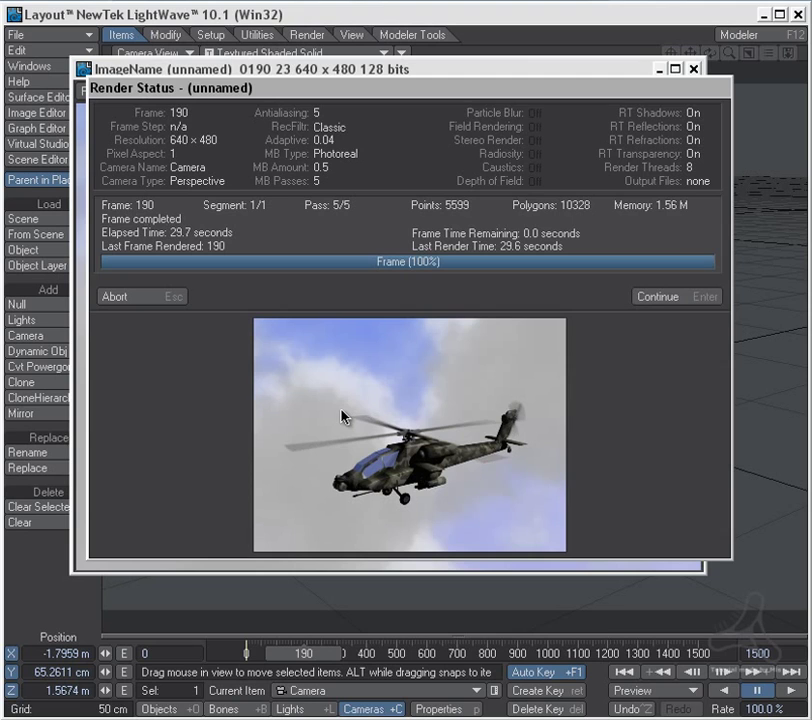
key("Return")
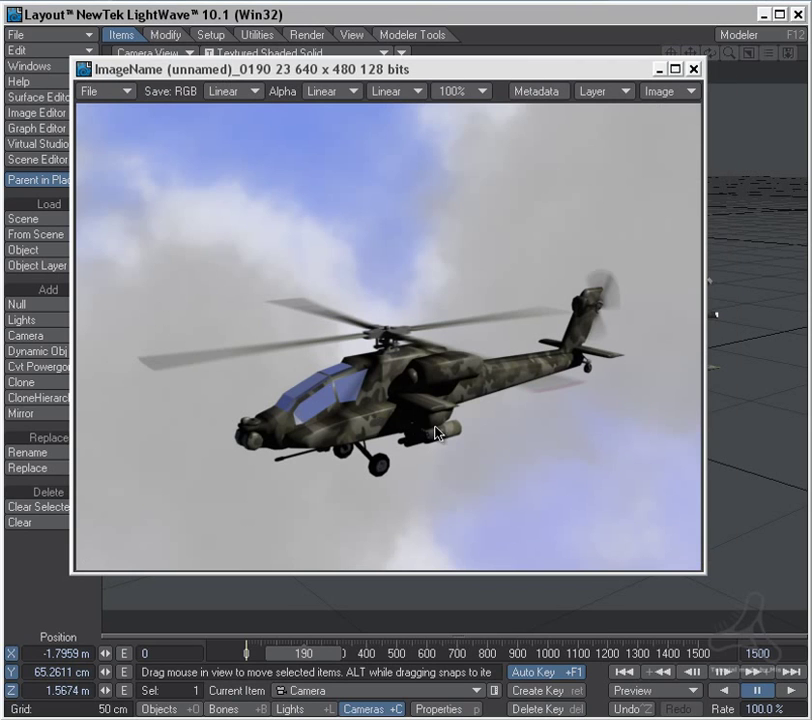
left_click(440, 67)
key("Down")
key("Up")
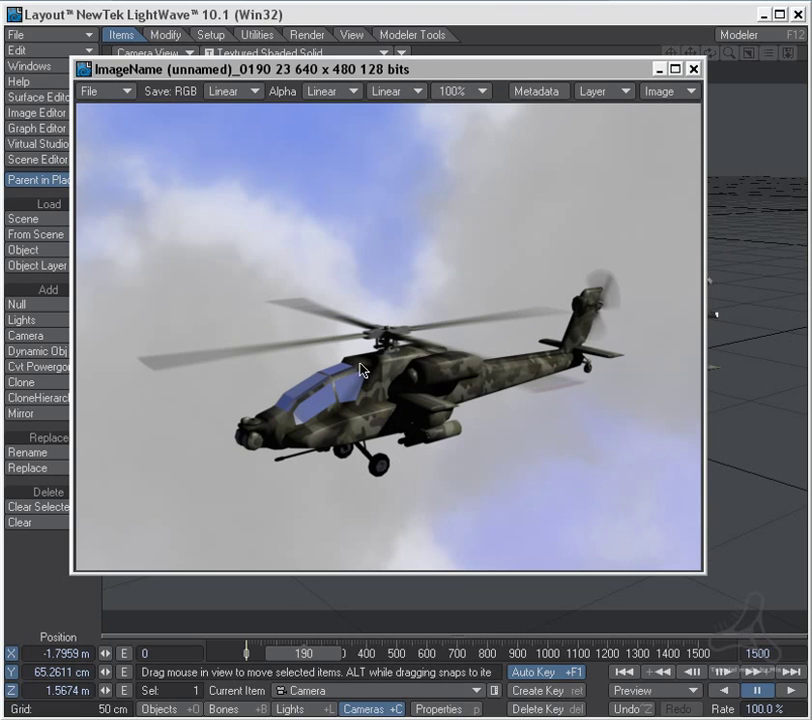
- Set the camera's motion Blur Length to 150% and render frame 190 again to check the rotor blur
left_click(448, 710)
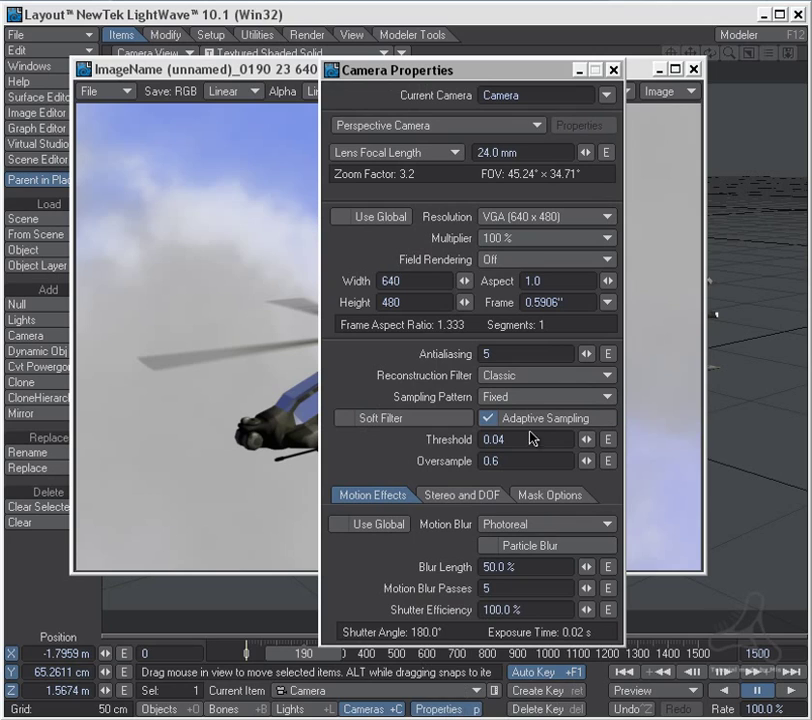
left_click_drag(537, 568, 478, 556)
type("150")
key("Tab")
key("Tab")
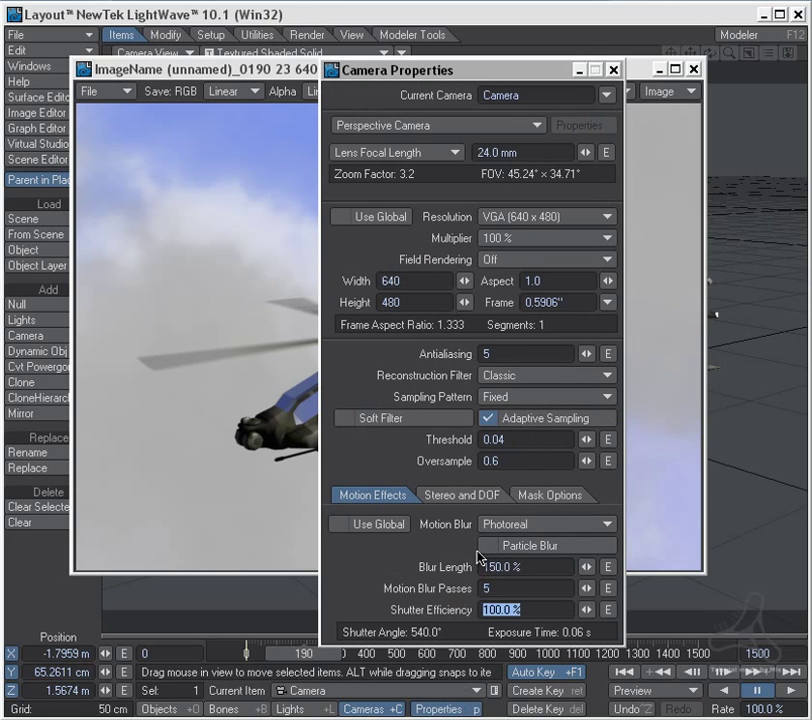
key("F9")
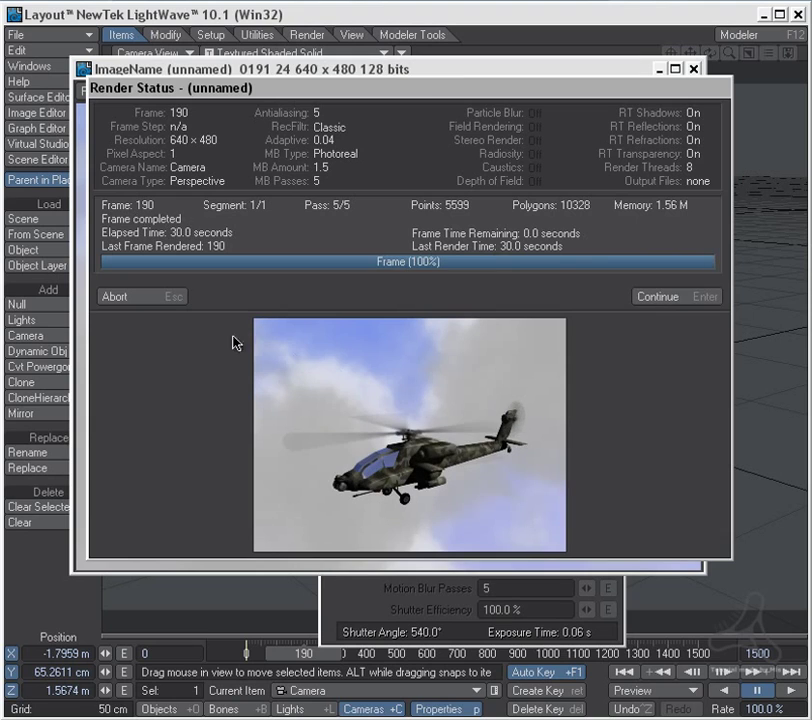
left_click(172, 296)
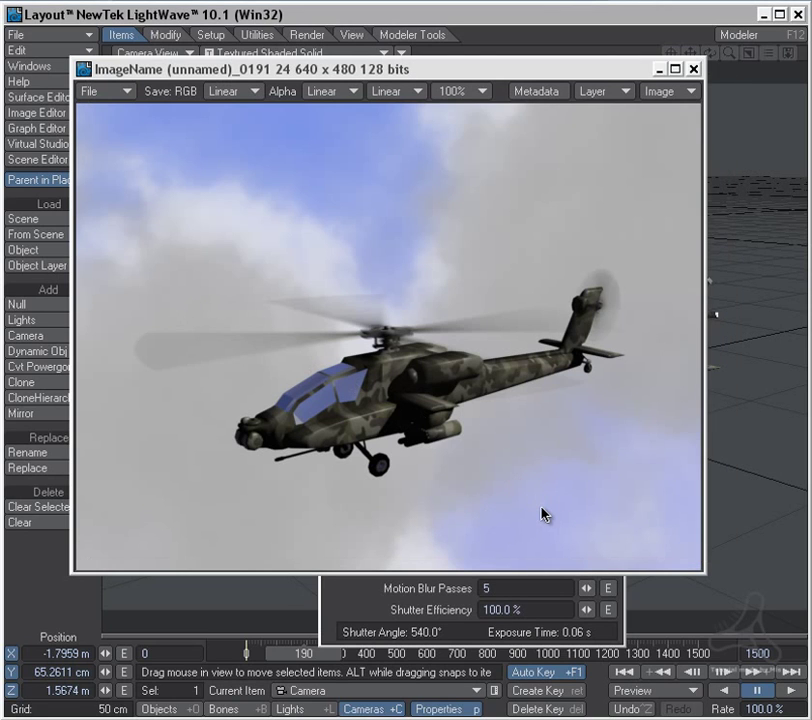